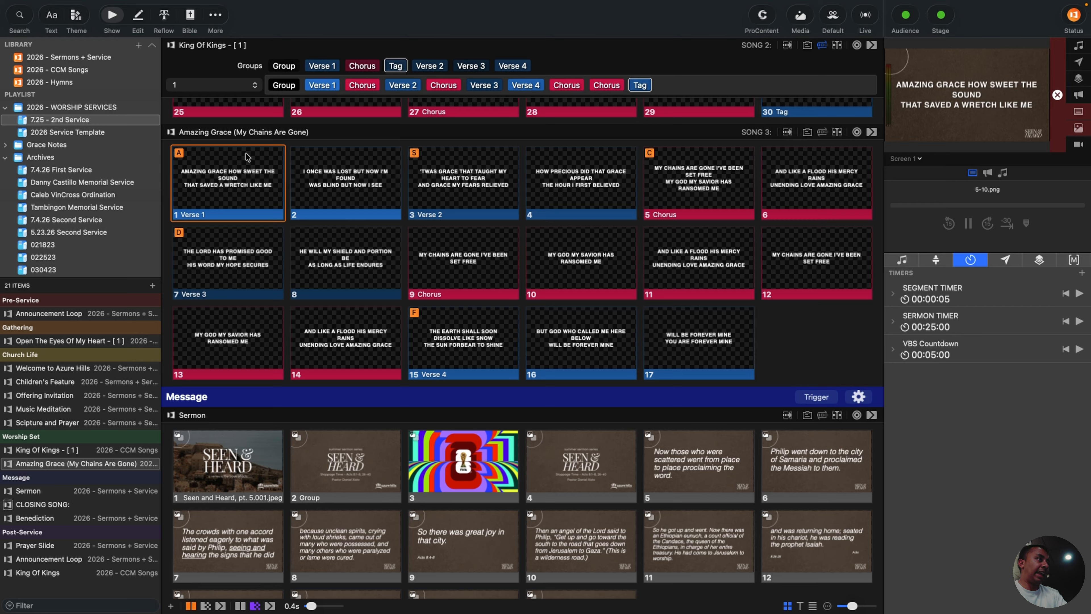
Apply the Center layout of the Lyrics - Simple Yellow theme to all Amazing Grace (My Chains Are Gone) slides.
{"action": "key", "text": "super+a"}
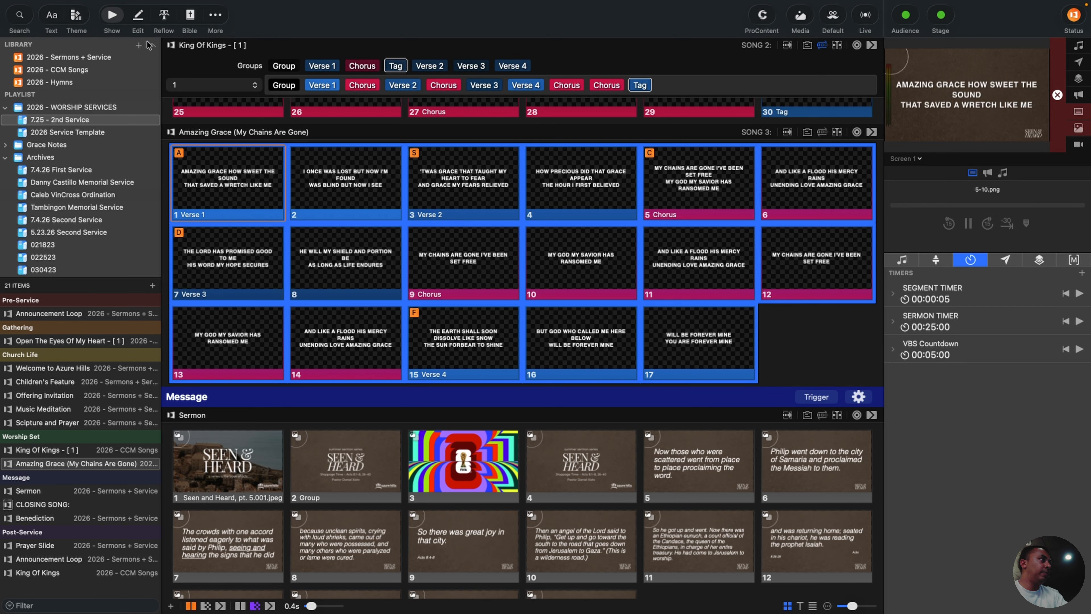
{"action": "left_click", "coordinate": [76, 16]}
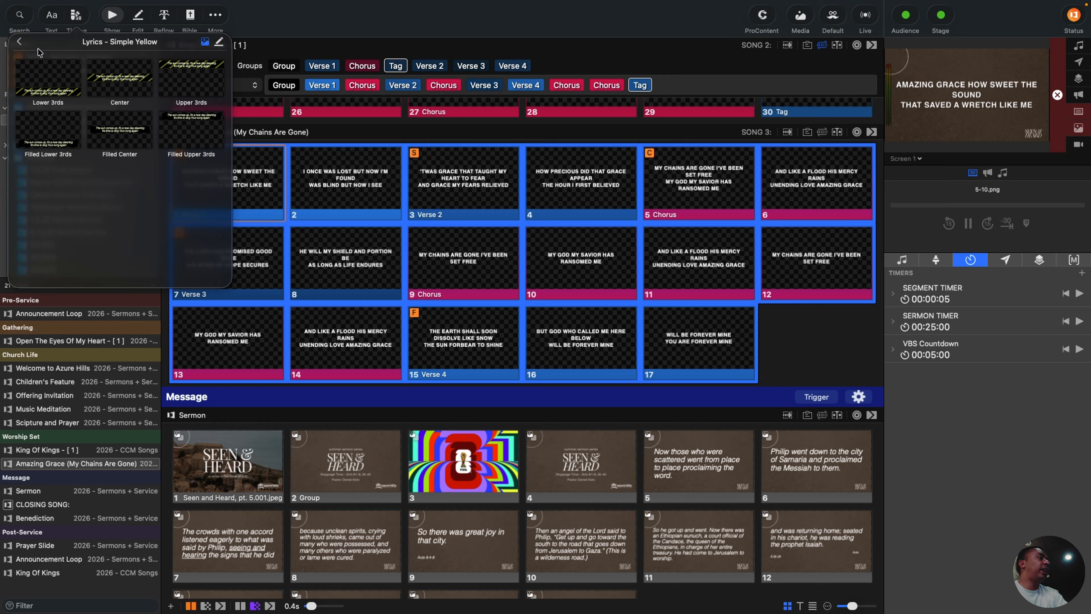
{"action": "left_click", "coordinate": [116, 87]}
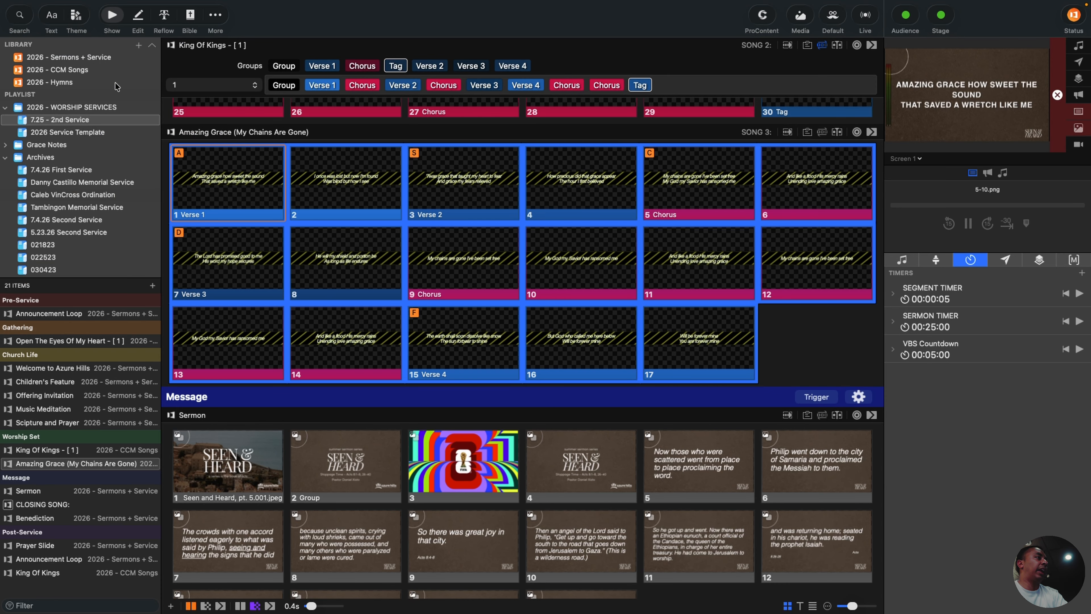
In the Reflow Editor, merge each separate "My God my Savior has ransomed me" slide into the preceding "My chains are gone" slide.
{"action": "left_click", "coordinate": [162, 17]}
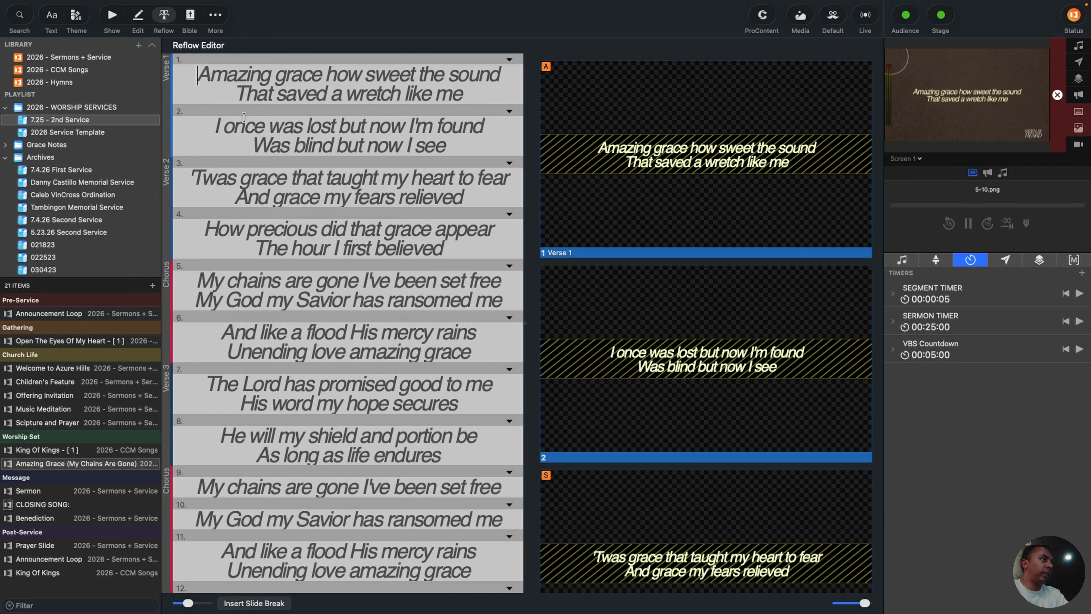
{"action": "scroll", "coordinate": [275, 169], "scroll_direction": "down", "scroll_amount": 2}
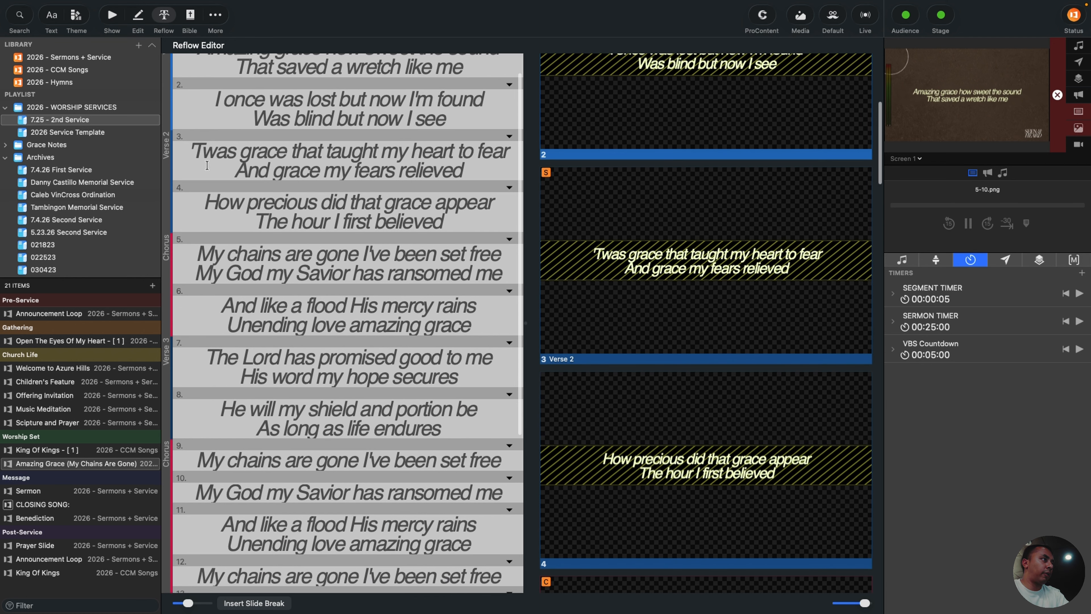
{"action": "scroll", "coordinate": [269, 169], "scroll_direction": "down", "scroll_amount": 3}
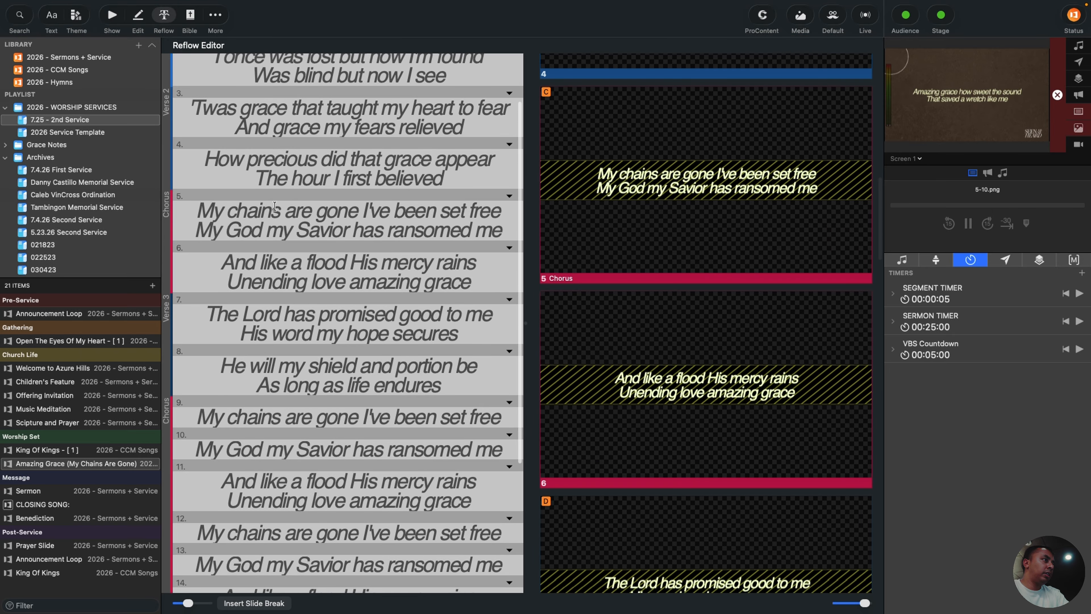
{"action": "scroll", "coordinate": [275, 219], "scroll_direction": "down", "scroll_amount": 10}
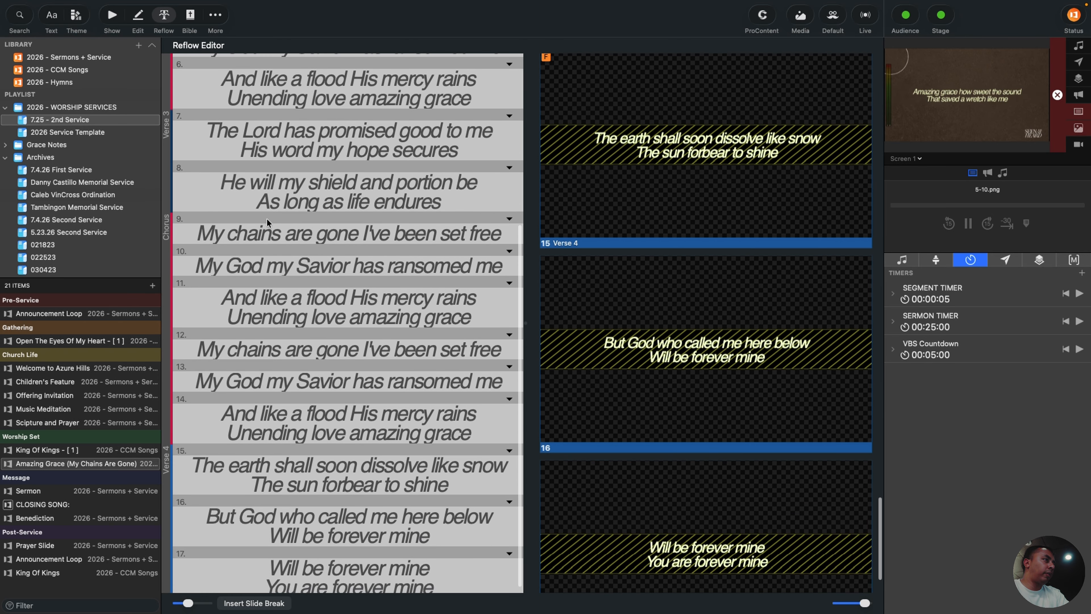
{"action": "scroll", "coordinate": [261, 225], "scroll_direction": "down", "scroll_amount": 2}
{"action": "left_click", "coordinate": [196, 252]}
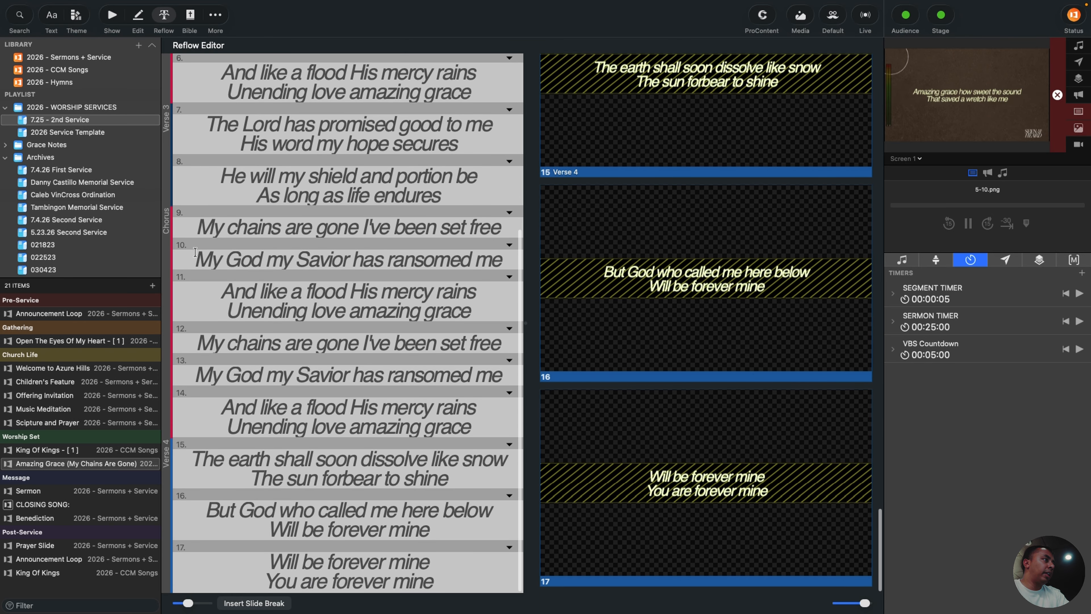
{"action": "left_click", "coordinate": [185, 232]}
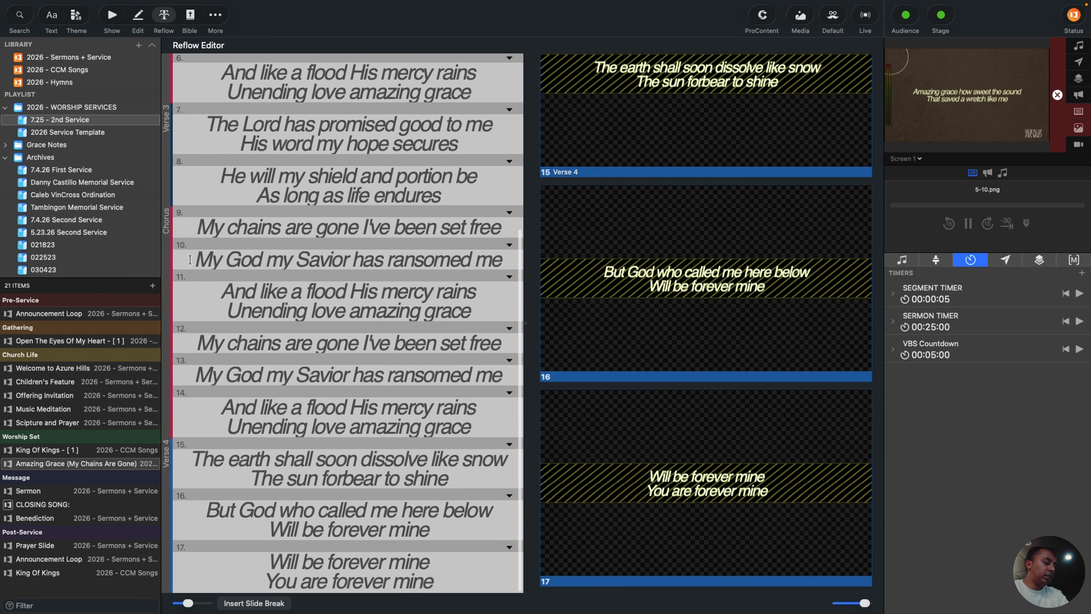
{"action": "left_click", "coordinate": [190, 260]}
{"action": "key", "text": "BackSpace"}
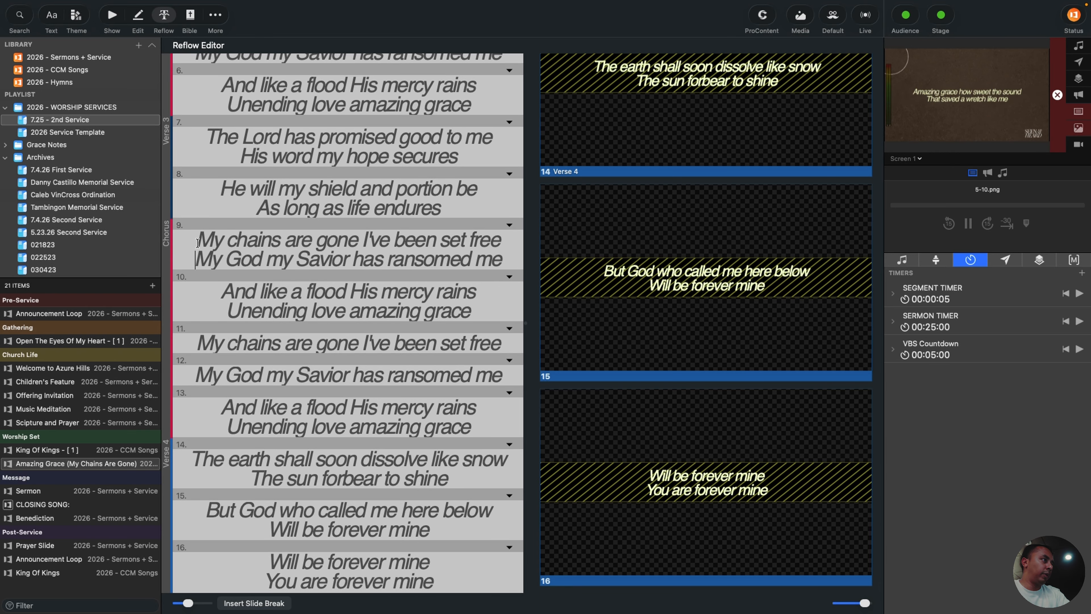
{"action": "left_click", "coordinate": [214, 314]}
{"action": "scroll", "coordinate": [198, 369], "scroll_direction": "up", "scroll_amount": 10}
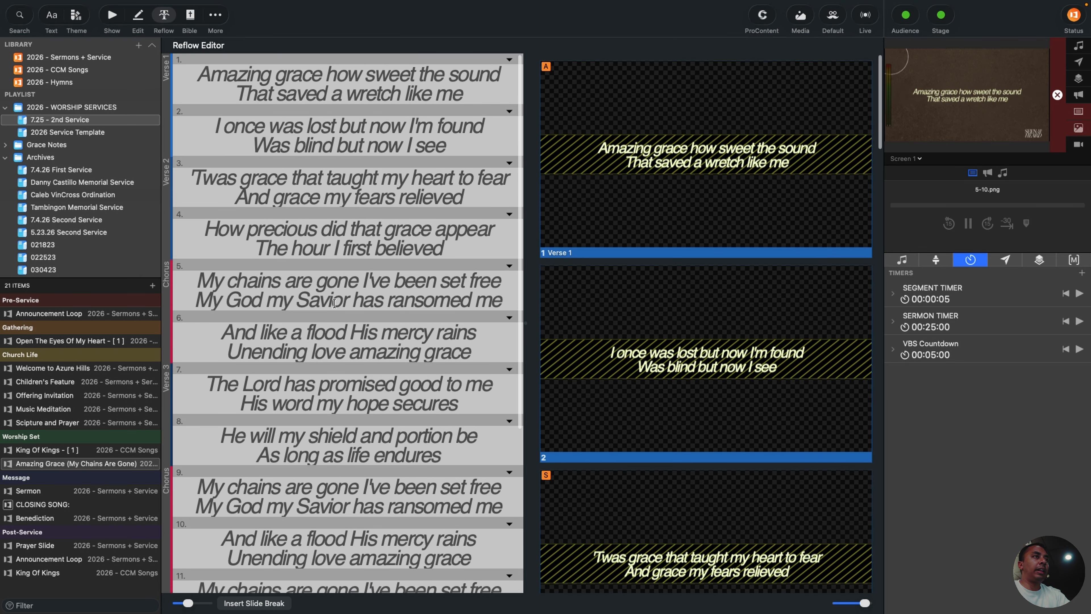
{"action": "left_click", "coordinate": [139, 19]}
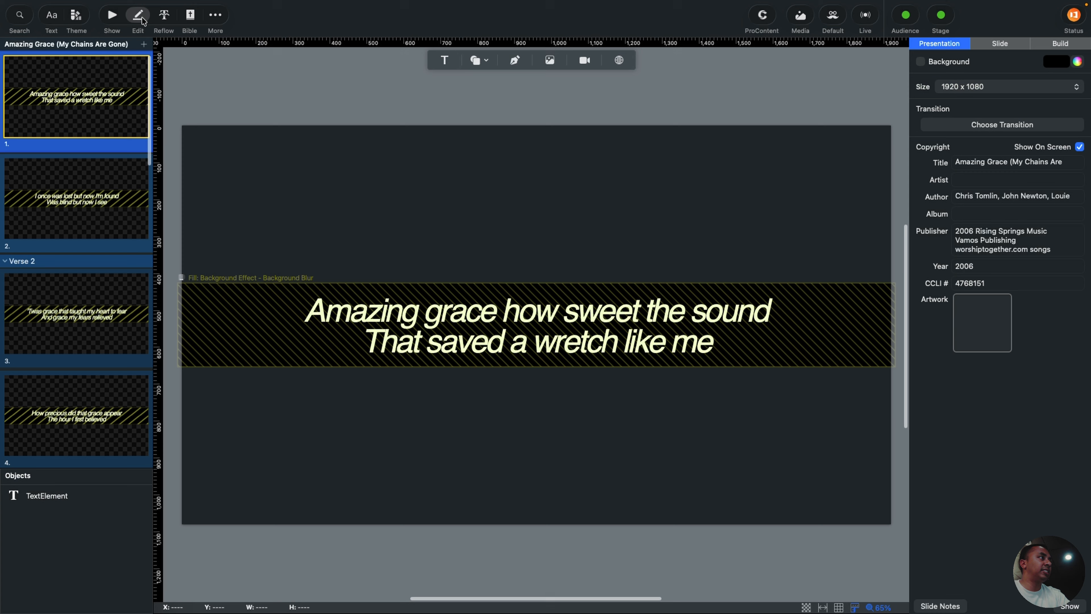
{"action": "left_click", "coordinate": [112, 17]}
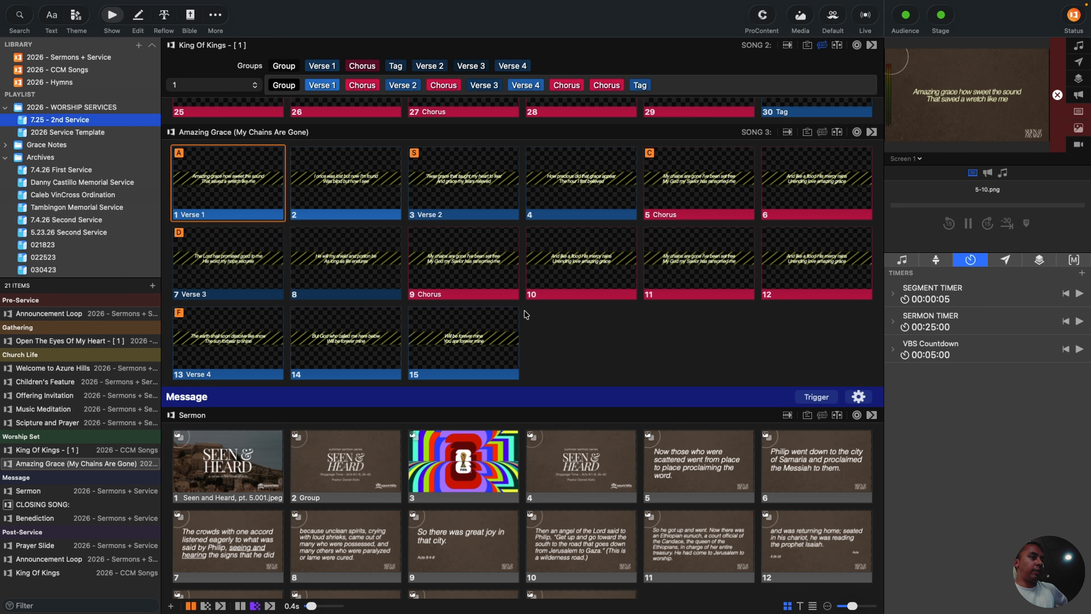
Copy the Seen & Heard background slide from King Of Kings to the start of Amazing Grace (My Chains Are Gone).
{"action": "scroll", "coordinate": [513, 296], "scroll_direction": "up", "scroll_amount": 10}
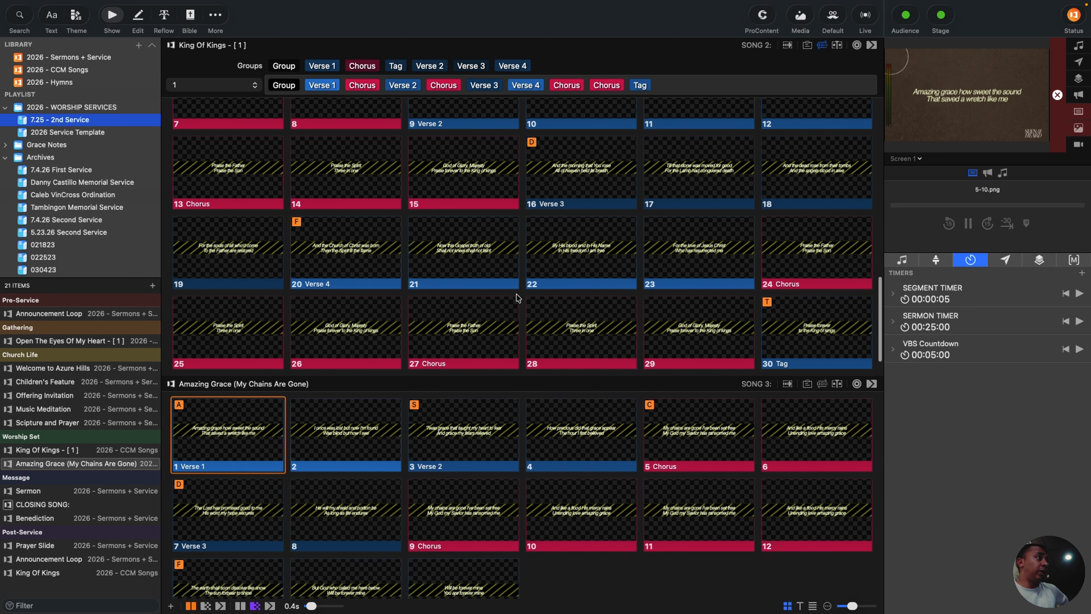
{"action": "scroll", "coordinate": [286, 191], "scroll_direction": "down", "scroll_amount": 3}
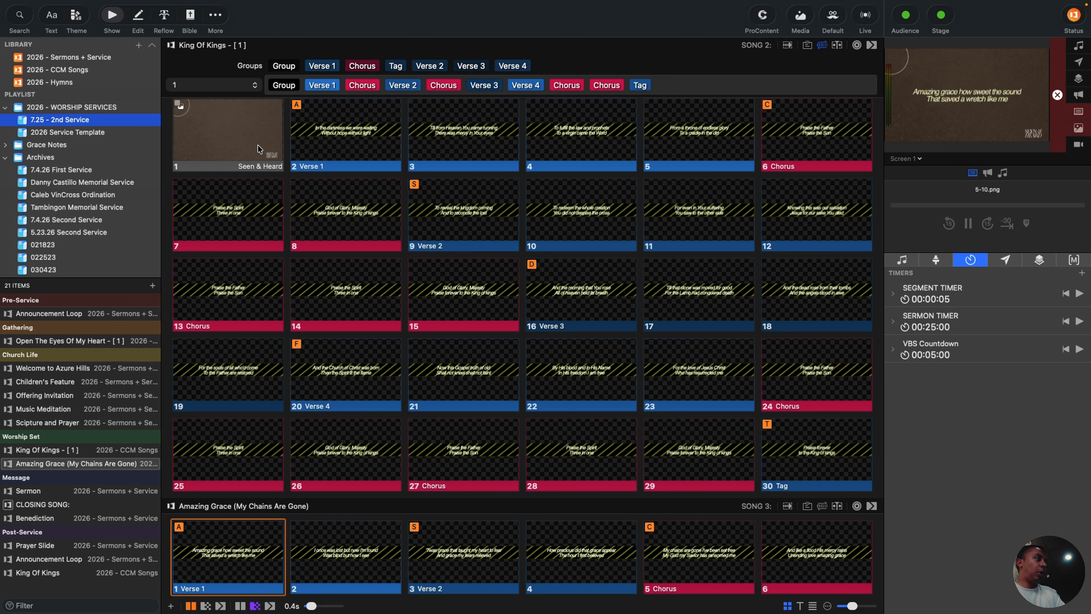
{"action": "left_click_drag", "start_coordinate": [241, 126], "coordinate": [171, 550]}
{"action": "scroll", "coordinate": [299, 465], "scroll_direction": "down", "scroll_amount": 3}
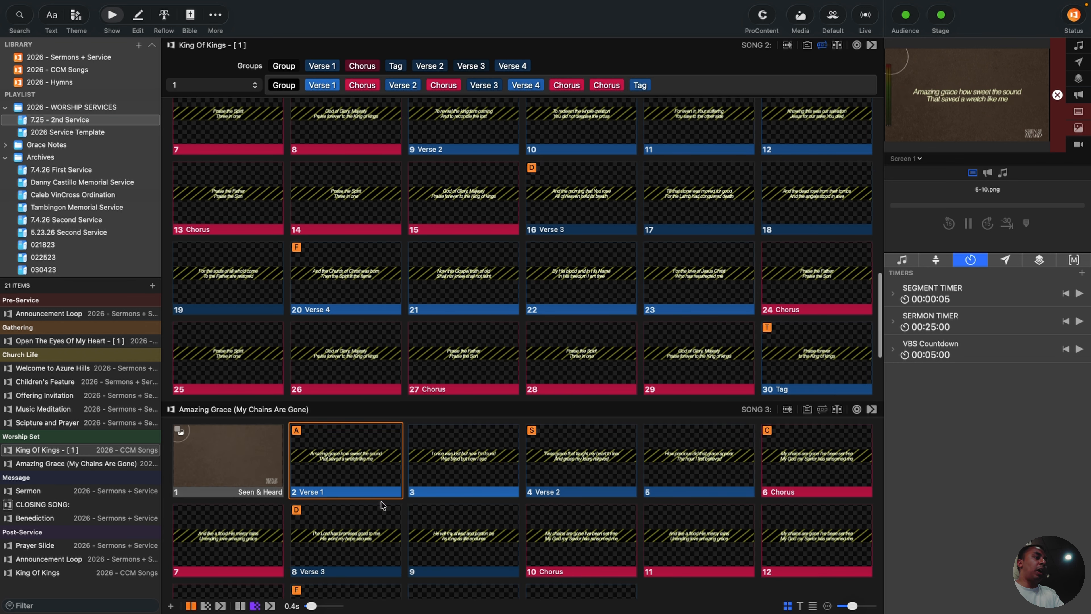
{"action": "scroll", "coordinate": [257, 449], "scroll_direction": "down", "scroll_amount": 3}
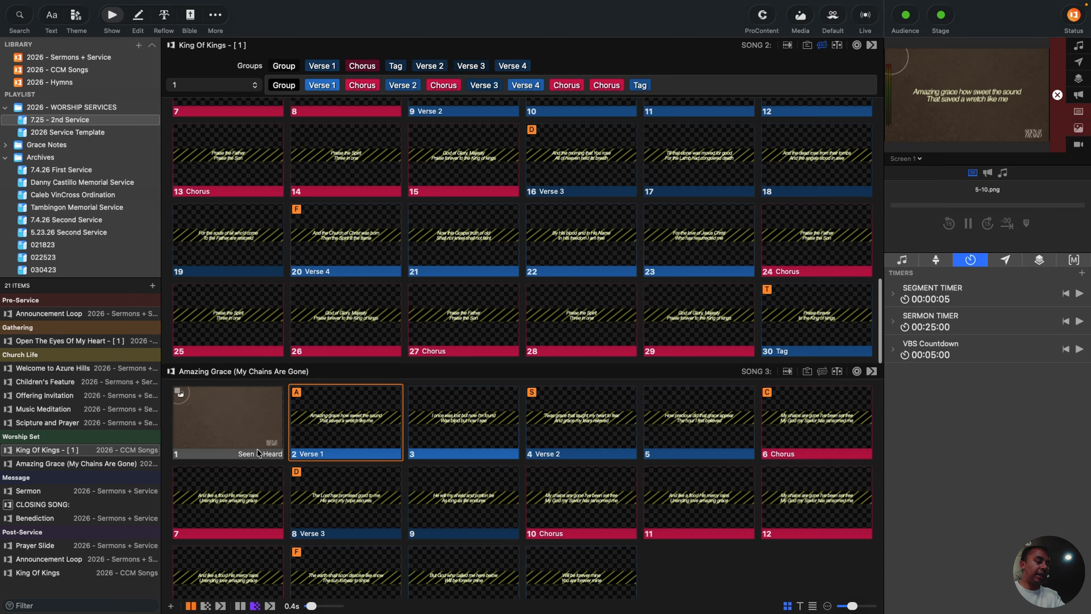
{"action": "scroll", "coordinate": [259, 455], "scroll_direction": "down", "scroll_amount": 1}
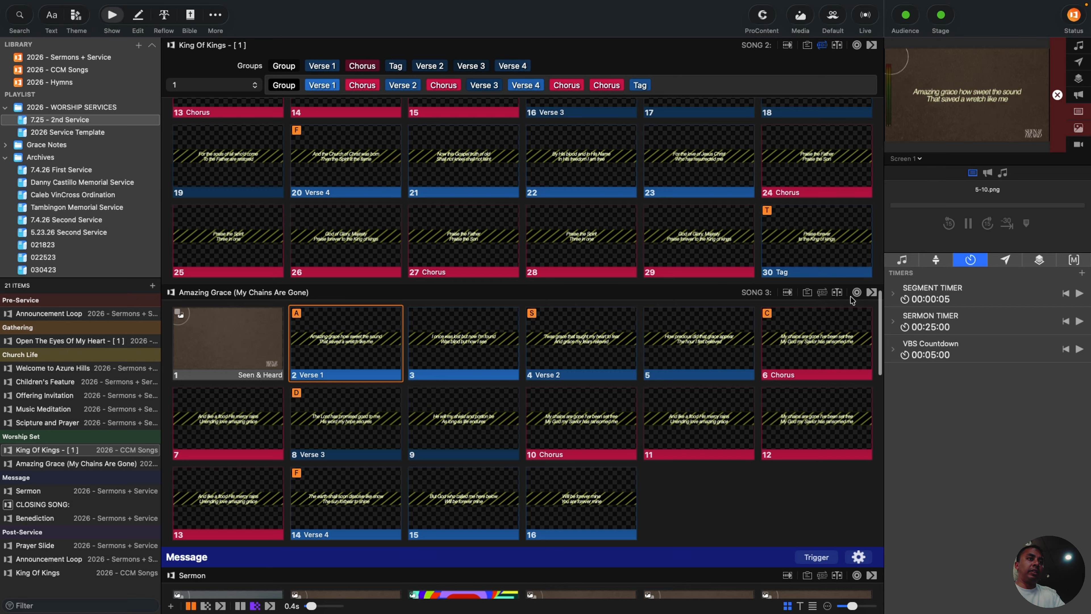
Create a new arrangement named 1 for Amazing Grace (My Chains Are Gone).
{"action": "left_click", "coordinate": [821, 293]}
{"action": "left_click", "coordinate": [202, 313]}
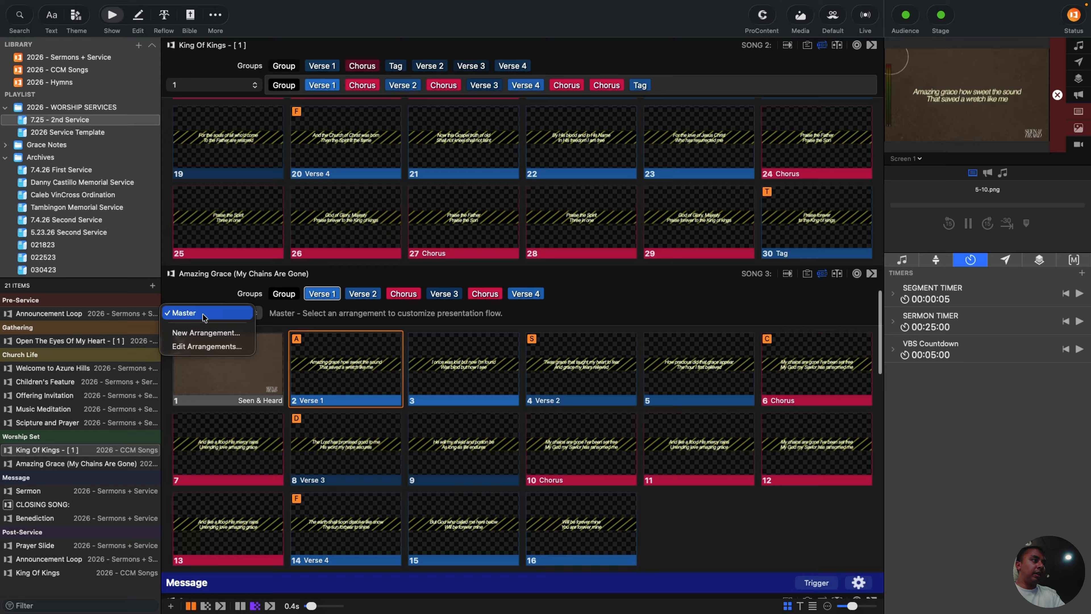
{"action": "left_click", "coordinate": [191, 331]}
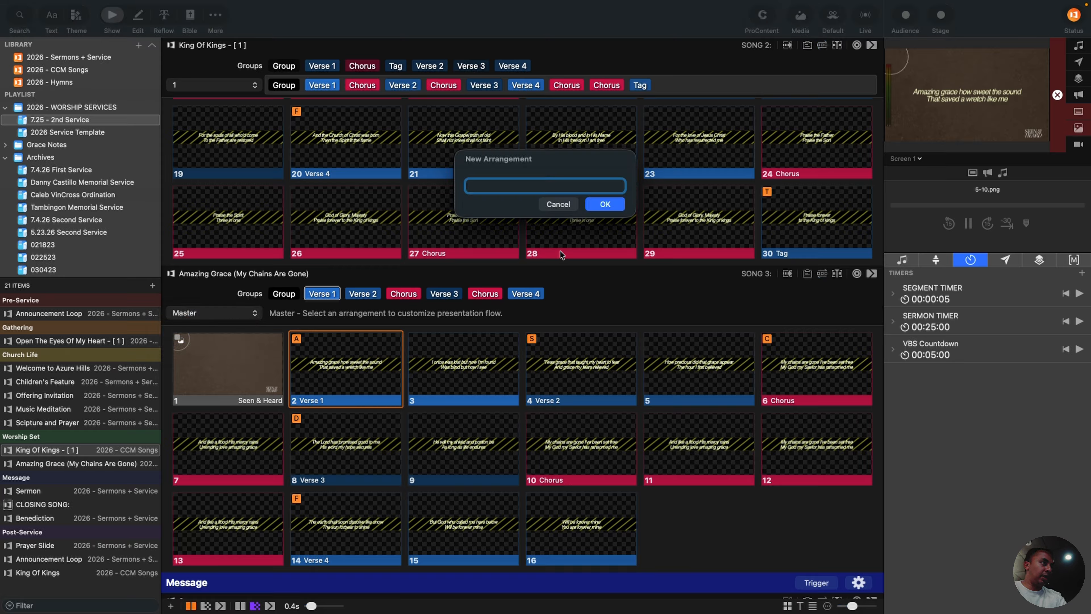
{"action": "type", "text": "1"}
{"action": "key", "text": "Return"}
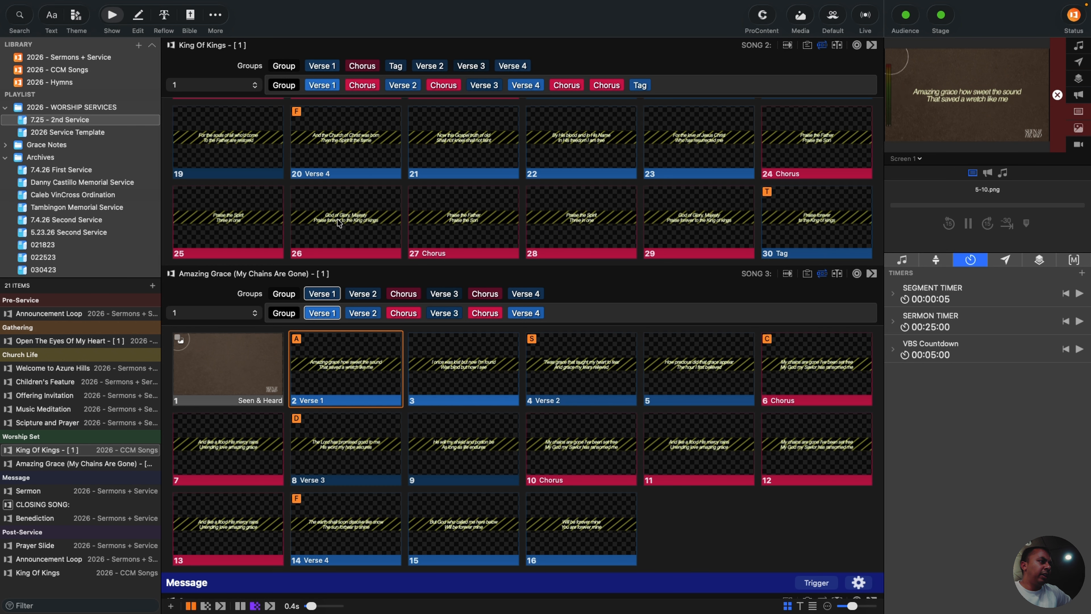
Check the Amazing Grace song order in the Planning Center plan and add another Chorus before Verse 4 in the arrangement.
{"action": "mouse_move", "coordinate": [340, 319]}
{"action": "key", "text": "ctrl+Left"}
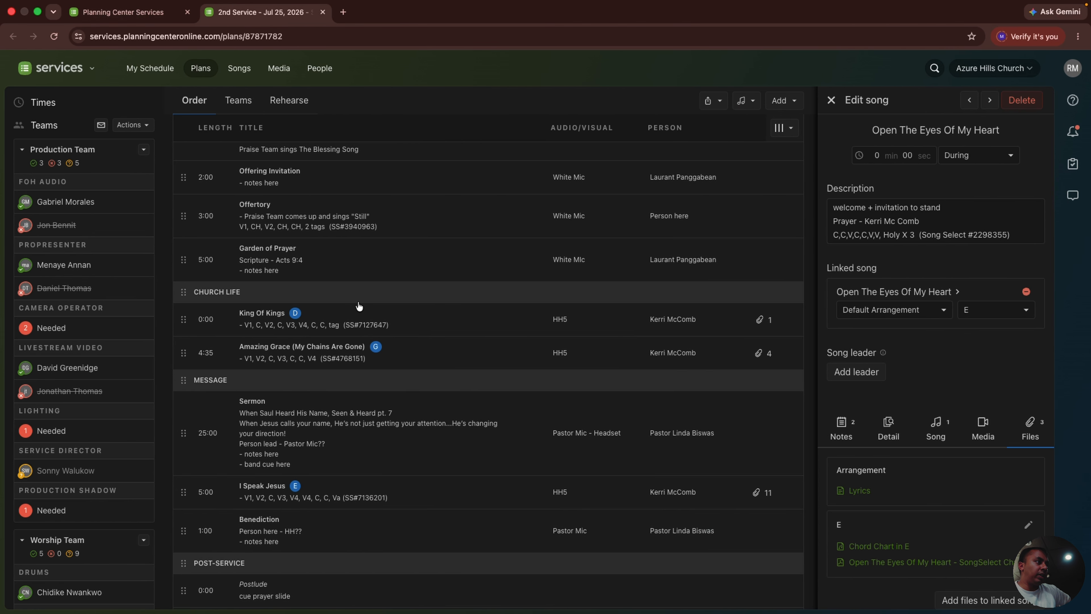
{"action": "scroll", "coordinate": [357, 355], "scroll_direction": "down", "scroll_amount": 1}
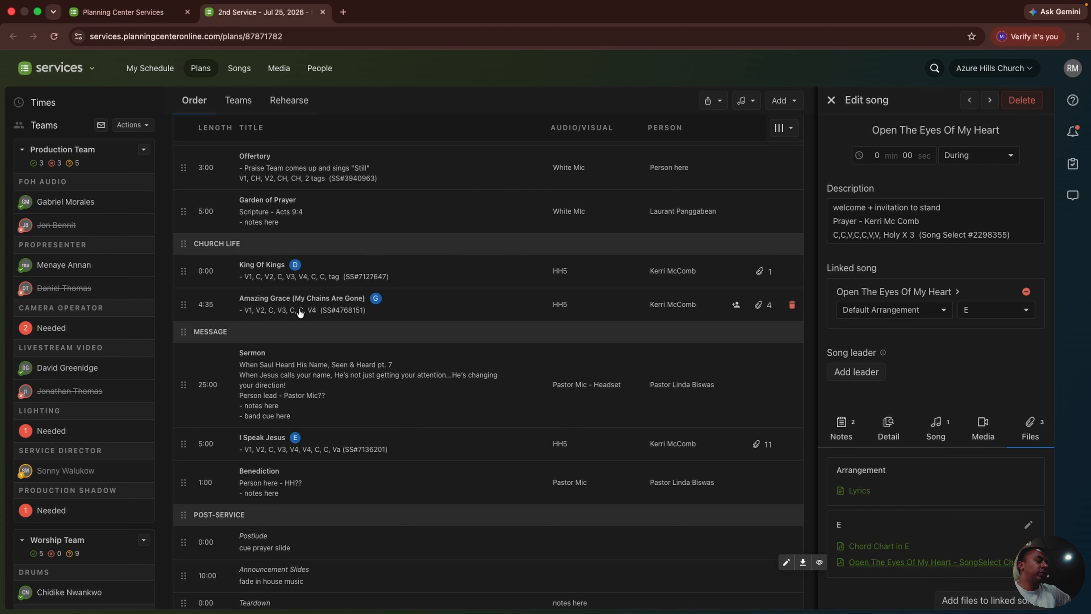
{"action": "key", "text": "ctrl+Right"}
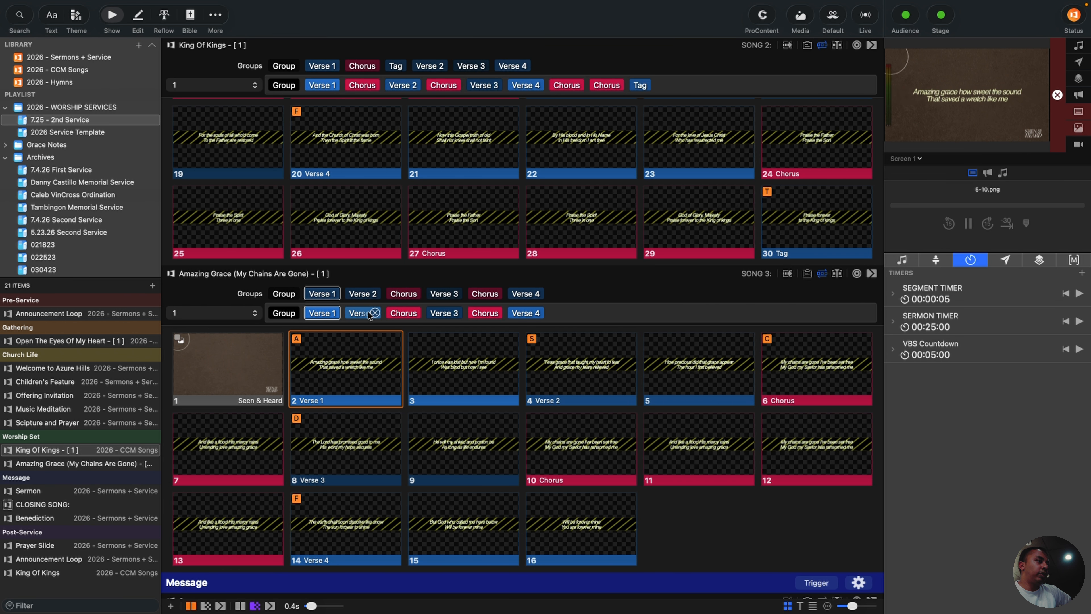
{"action": "mouse_move", "coordinate": [445, 312]}
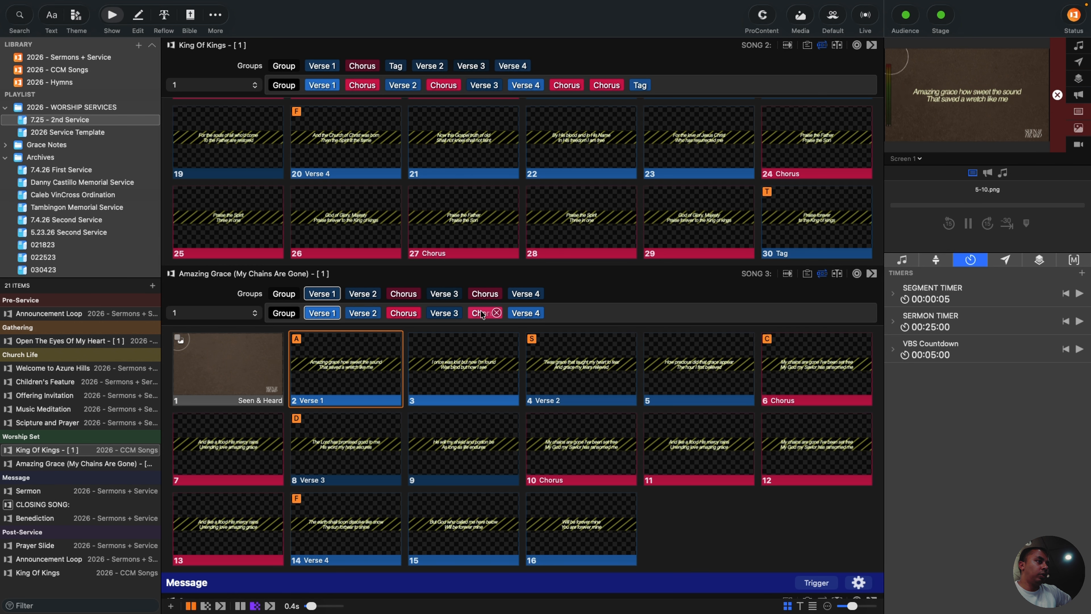
{"action": "key", "text": "ctrl+Left"}
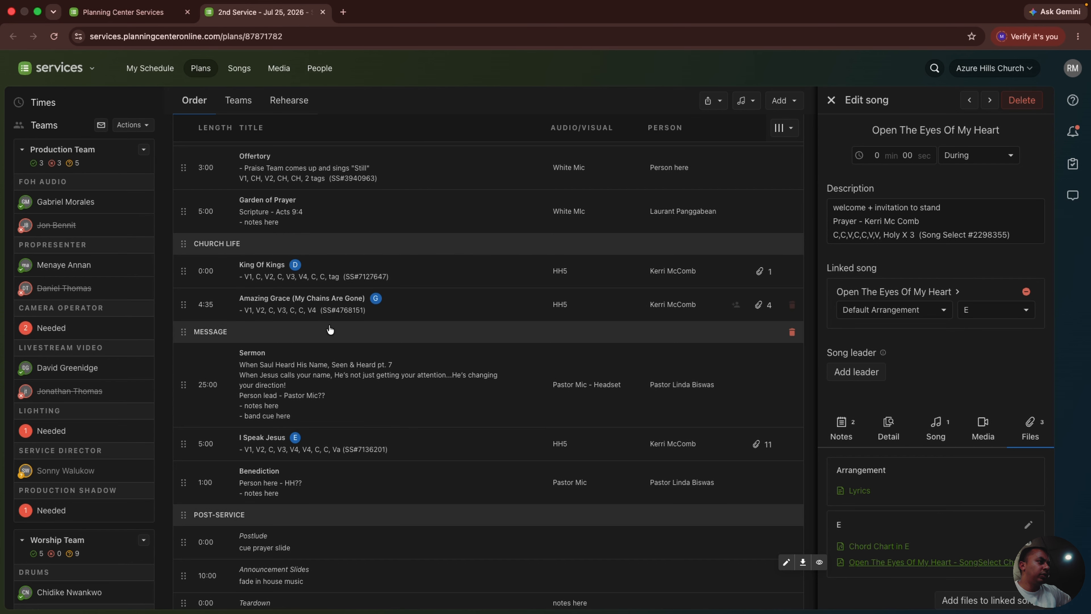
{"action": "key", "text": "ctrl+Right"}
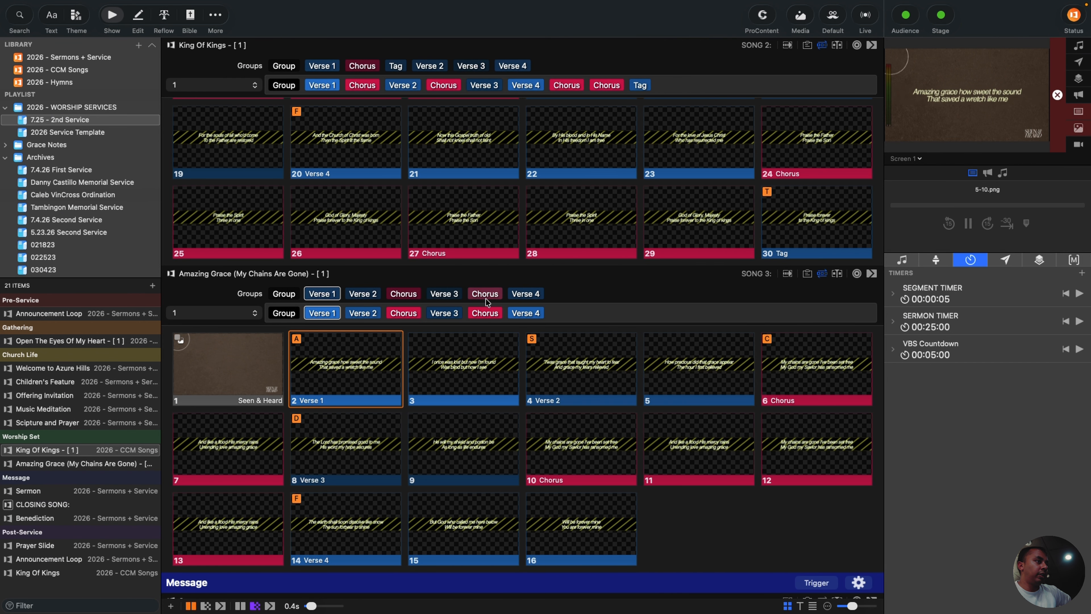
{"action": "left_click_drag", "start_coordinate": [398, 295], "coordinate": [479, 309]}
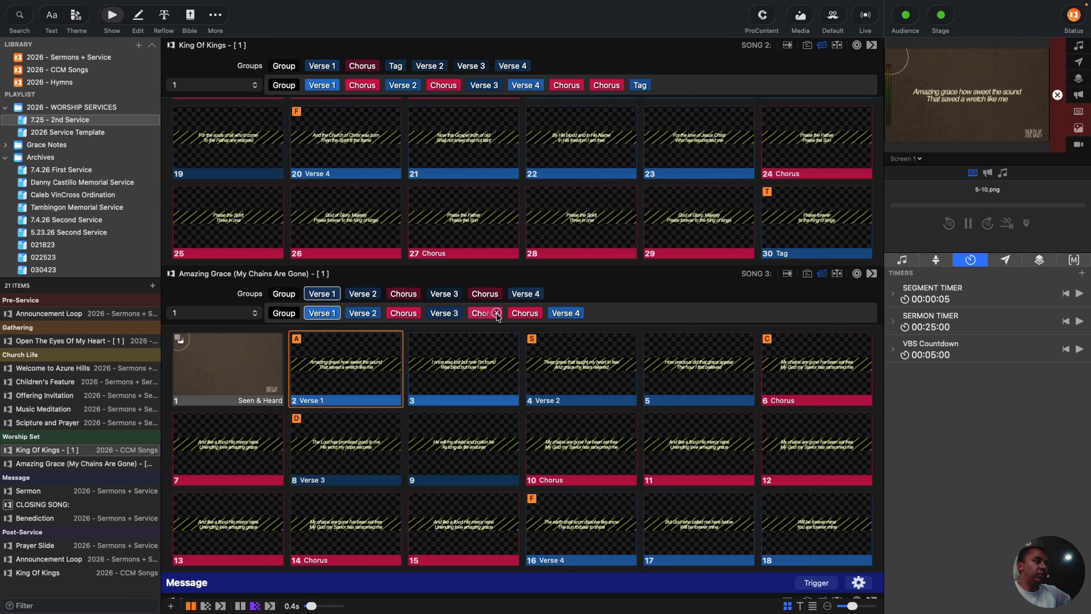
Run through the Amazing Grace slides on the live output from Verse 1 to the last Verse 4 slide.
{"action": "scroll", "coordinate": [504, 415], "scroll_direction": "down", "scroll_amount": 2}
{"action": "scroll", "coordinate": [505, 415], "scroll_direction": "down", "scroll_amount": 2}
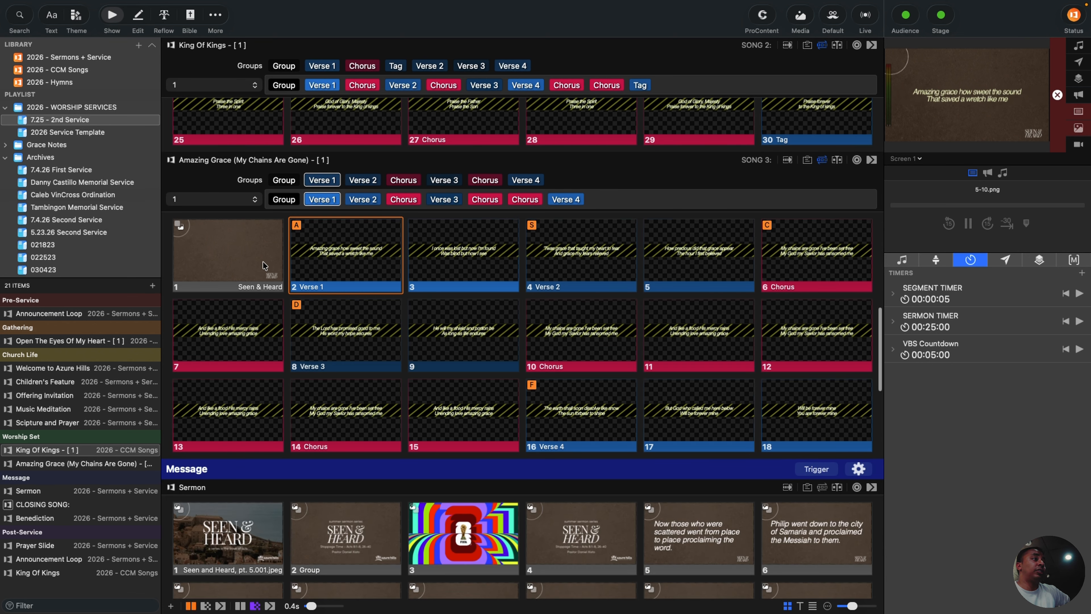
{"action": "left_click", "coordinate": [320, 262]}
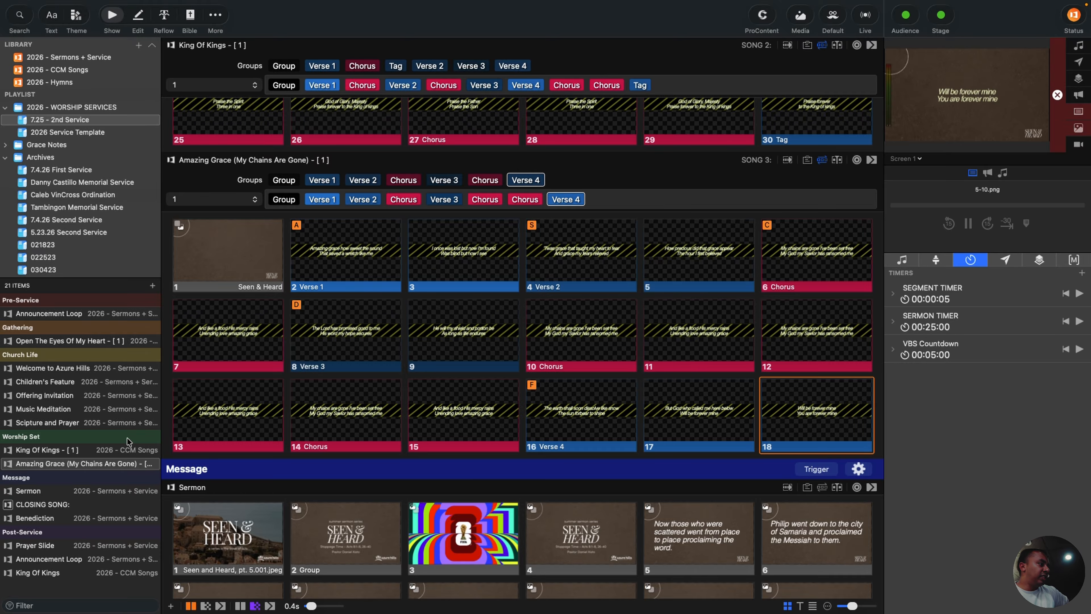
Open the I Speak Jesus item in the Planning Center plan and examine its song order and song number.
{"action": "key", "text": "ctrl+Left"}
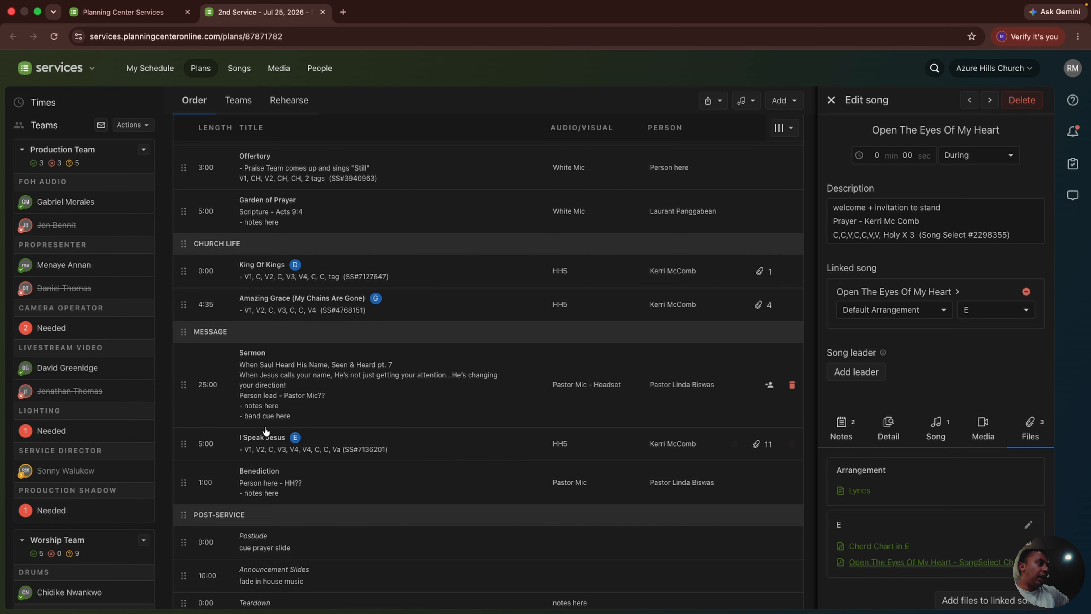
{"action": "left_click", "coordinate": [261, 443]}
{"action": "scroll", "coordinate": [324, 445], "scroll_direction": "down", "scroll_amount": 1}
{"action": "scroll", "coordinate": [324, 445], "scroll_direction": "down", "scroll_amount": 2}
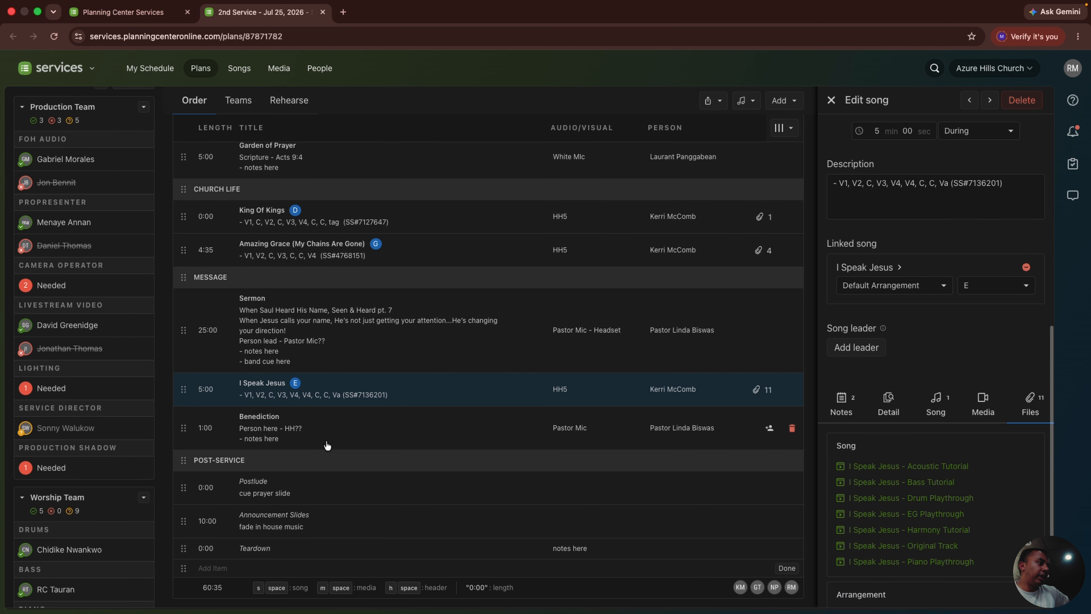
{"action": "key", "text": "ctrl+Right"}
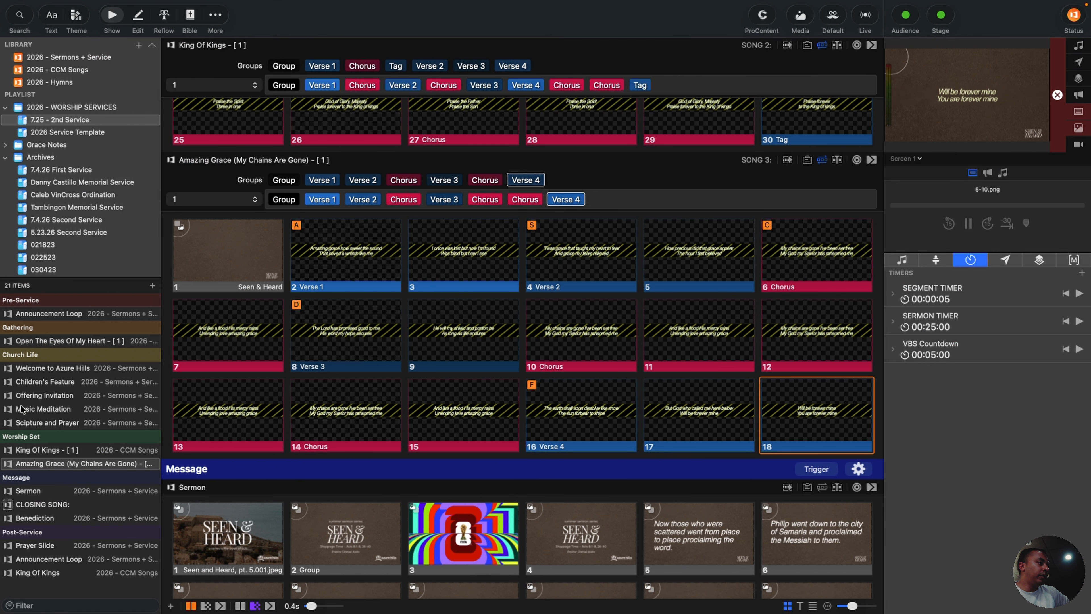
Link the CLOSING SONG placeholder to I Speak Jesus from the 2026 - CCM Songs library.
{"action": "left_click", "coordinate": [41, 504]}
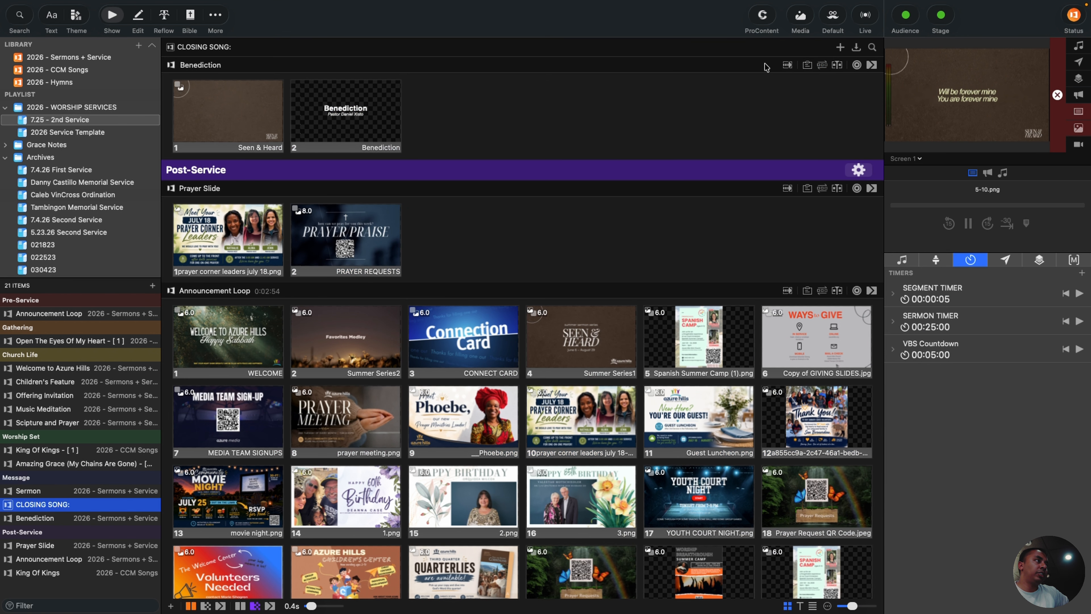
{"action": "left_click", "coordinate": [872, 47]}
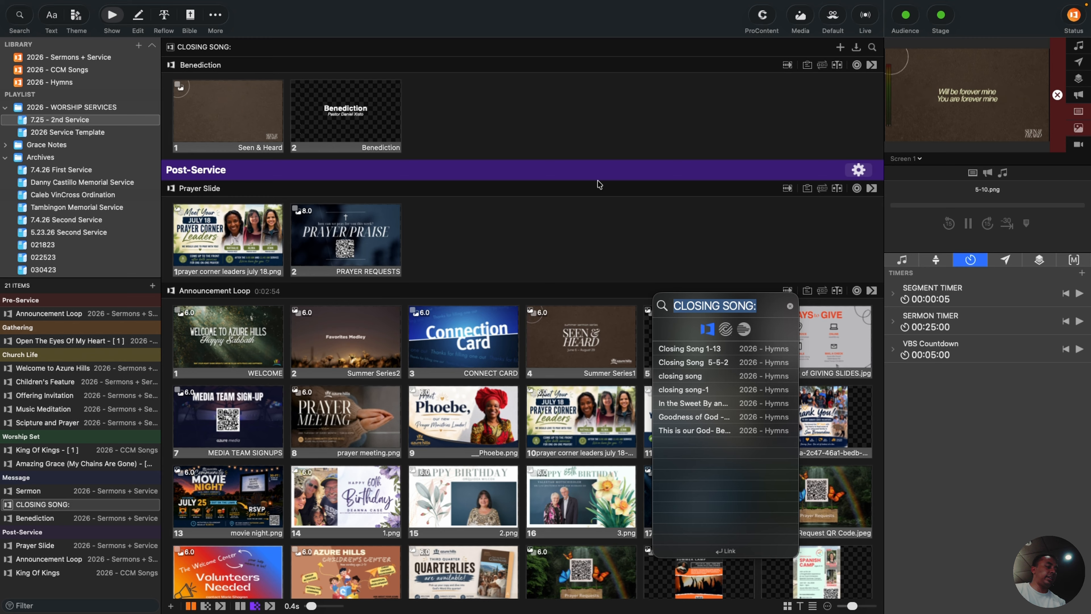
{"action": "type", "text": "I speak Jessu"}
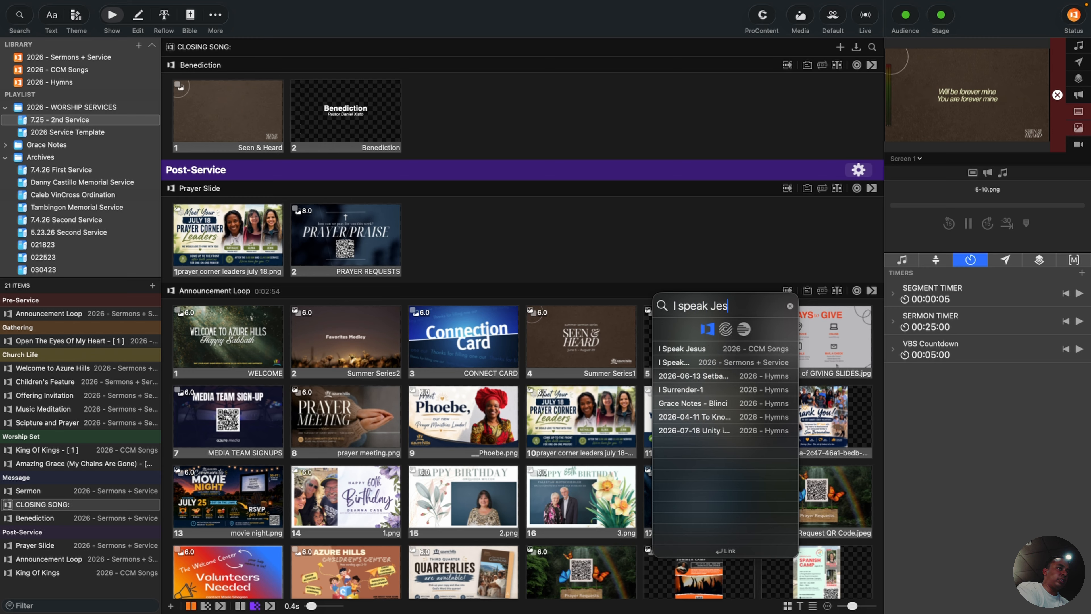
{"action": "key", "text": "BackSpace"}
{"action": "key", "text": "BackSpace"}
{"action": "type", "text": "us"}
{"action": "mouse_move", "coordinate": [726, 351]}
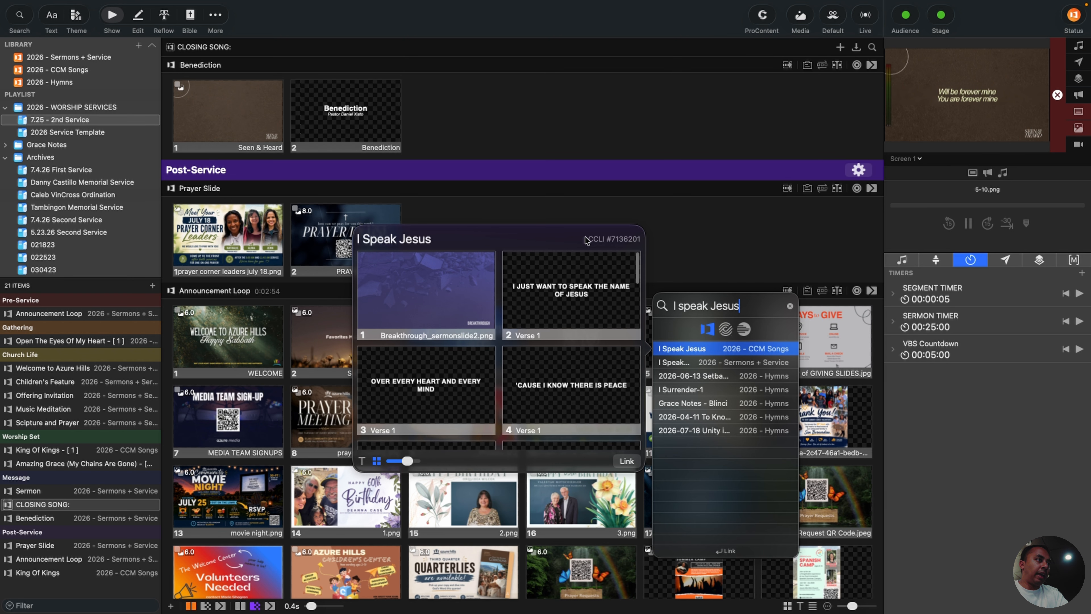
{"action": "left_click", "coordinate": [626, 461]}
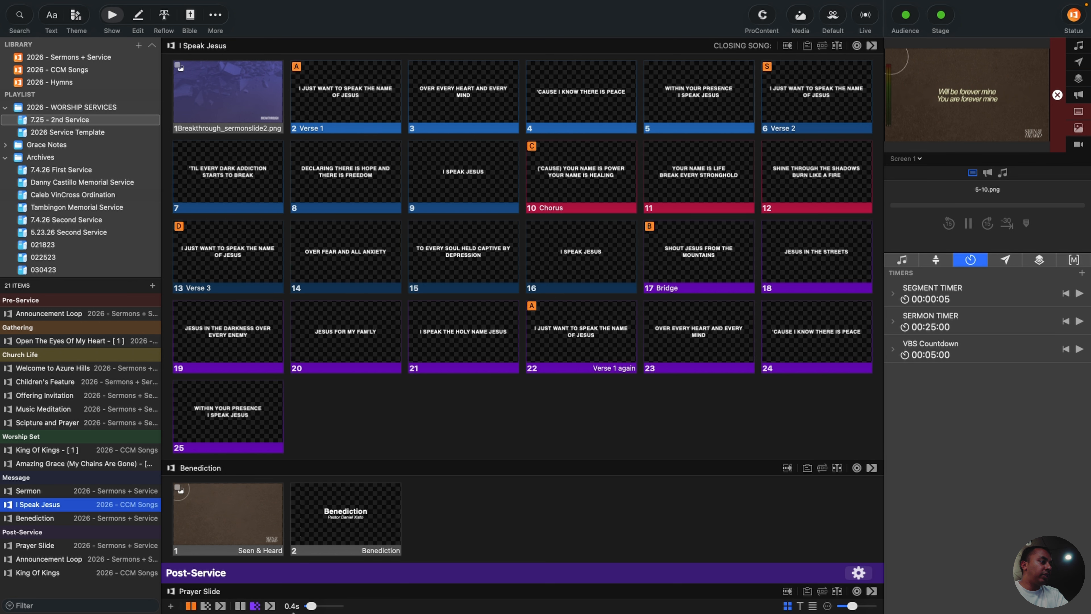
Copy the Seen & Heard slide from Benediction to the start of I Speak Jesus and delete the Breakthrough_sermonslide2.png slide.
{"action": "left_click_drag", "start_coordinate": [241, 536], "coordinate": [248, 88]}
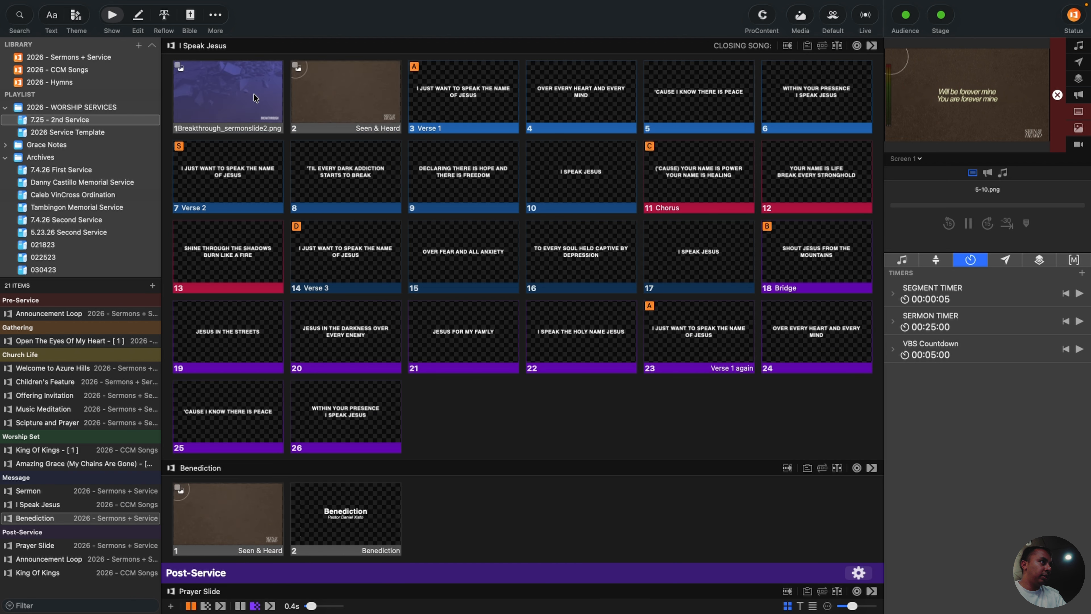
{"action": "left_click", "coordinate": [246, 92]}
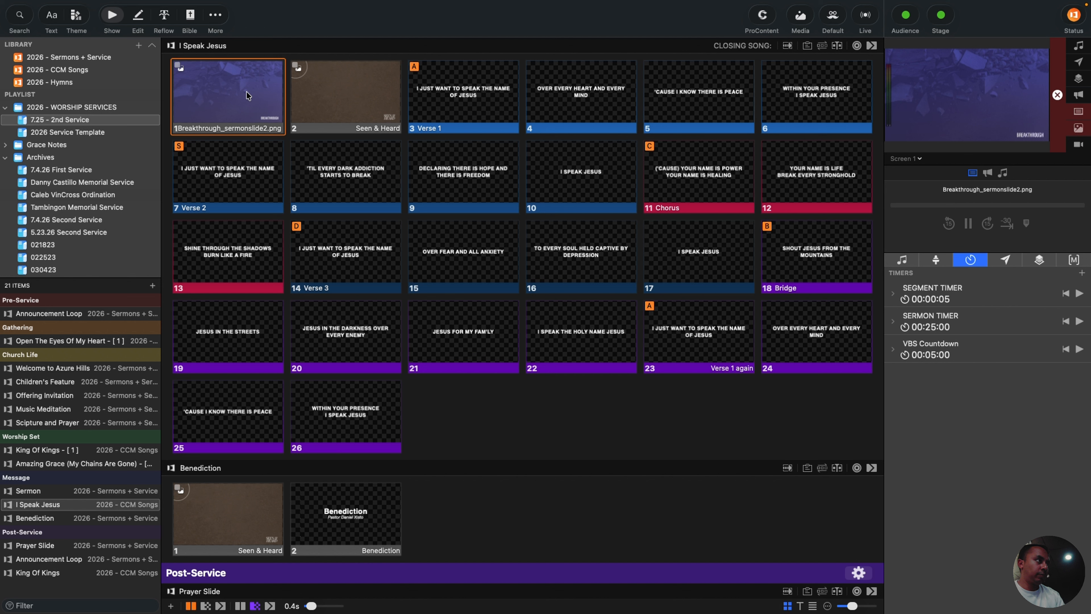
{"action": "right_click", "coordinate": [244, 92]}
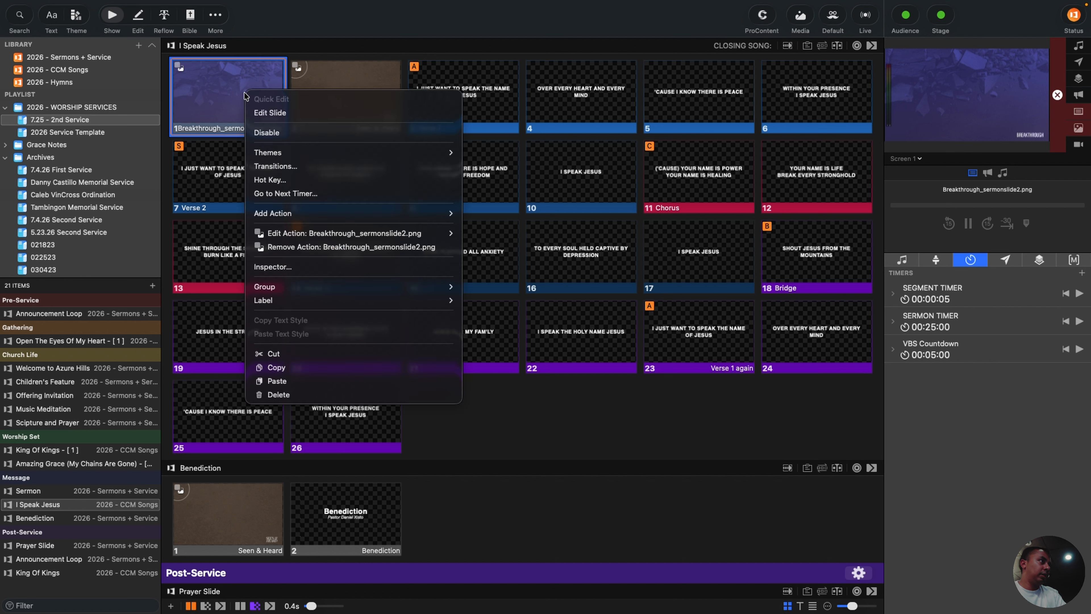
{"action": "left_click", "coordinate": [277, 389]}
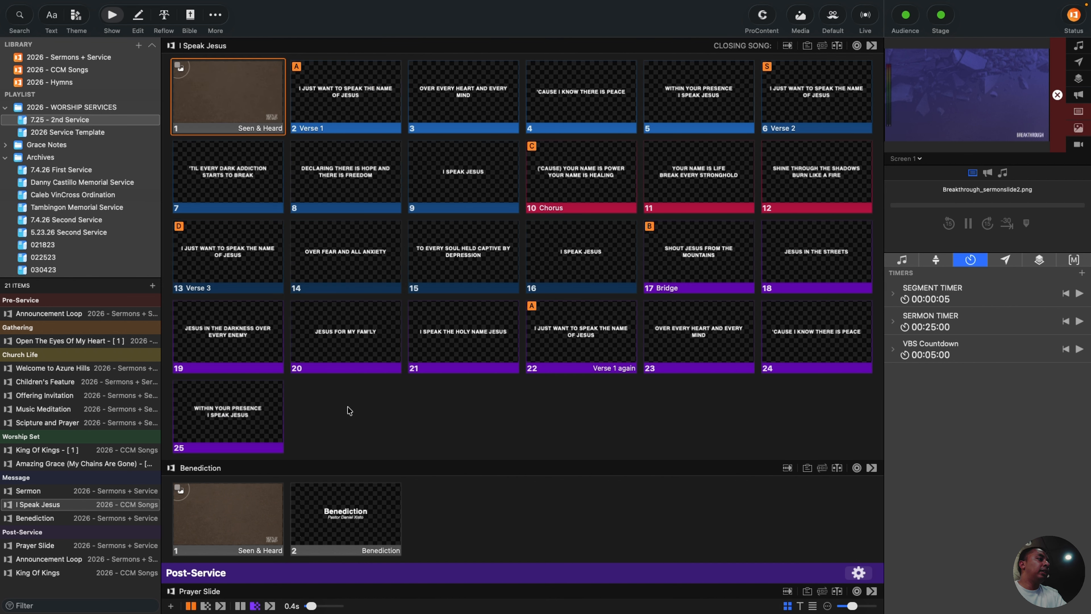
Apply the Center layout of the Lyrics - Simple Yellow theme to all I Speak Jesus slides.
{"action": "key", "text": "super+a"}
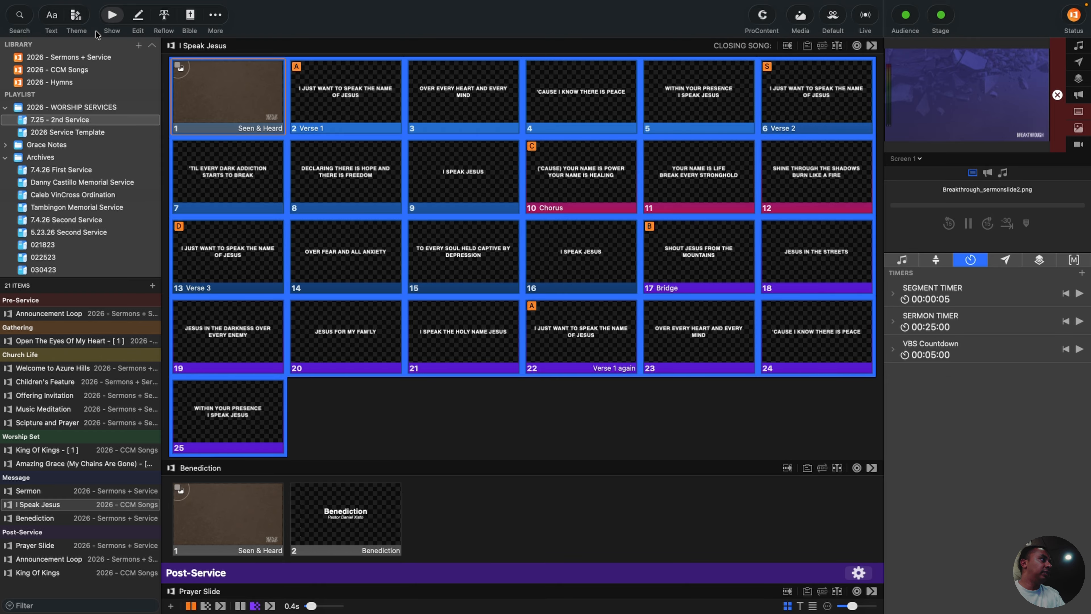
{"action": "left_click", "coordinate": [73, 14]}
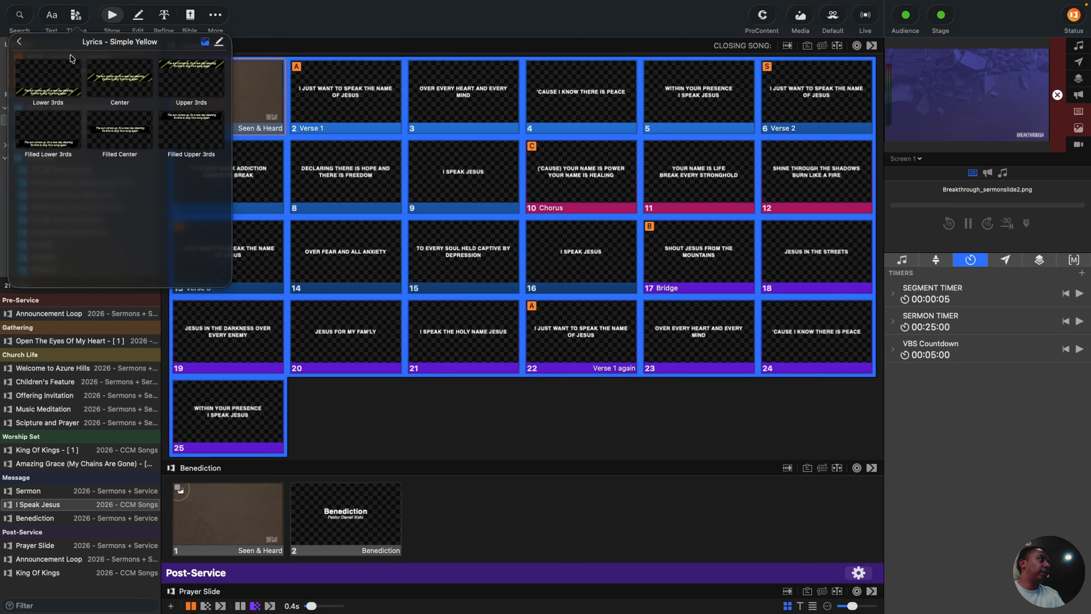
{"action": "left_click", "coordinate": [122, 78]}
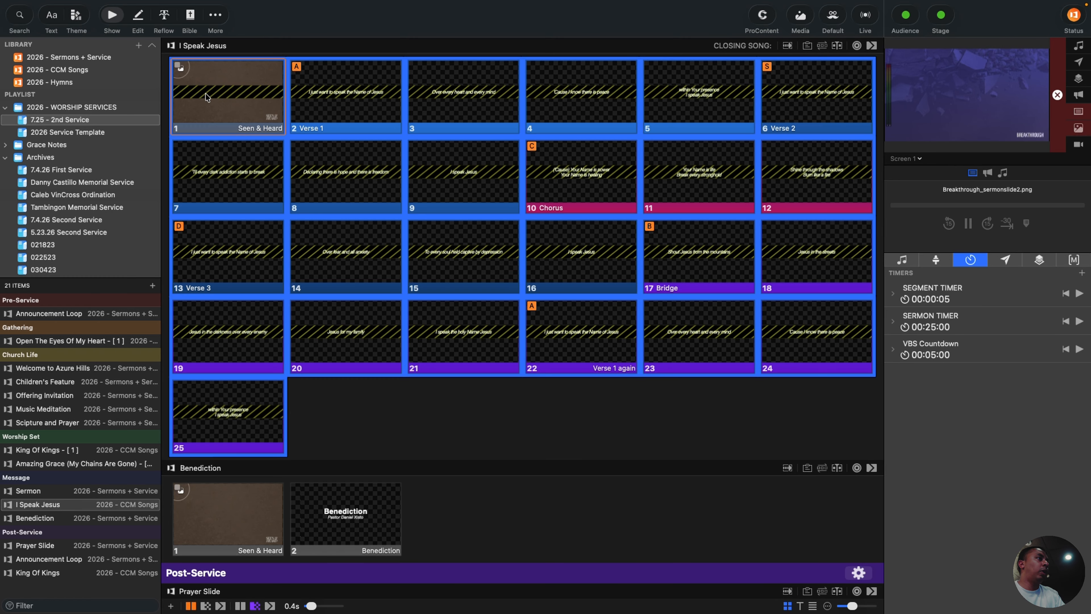
Run through the I Speak Jesus slides on the live output from the Seen & Heard slide to the last Verse 1 slide.
{"action": "left_click", "coordinate": [217, 97]}
{"action": "left_click", "coordinate": [378, 103]}
{"action": "left_click", "coordinate": [469, 106]}
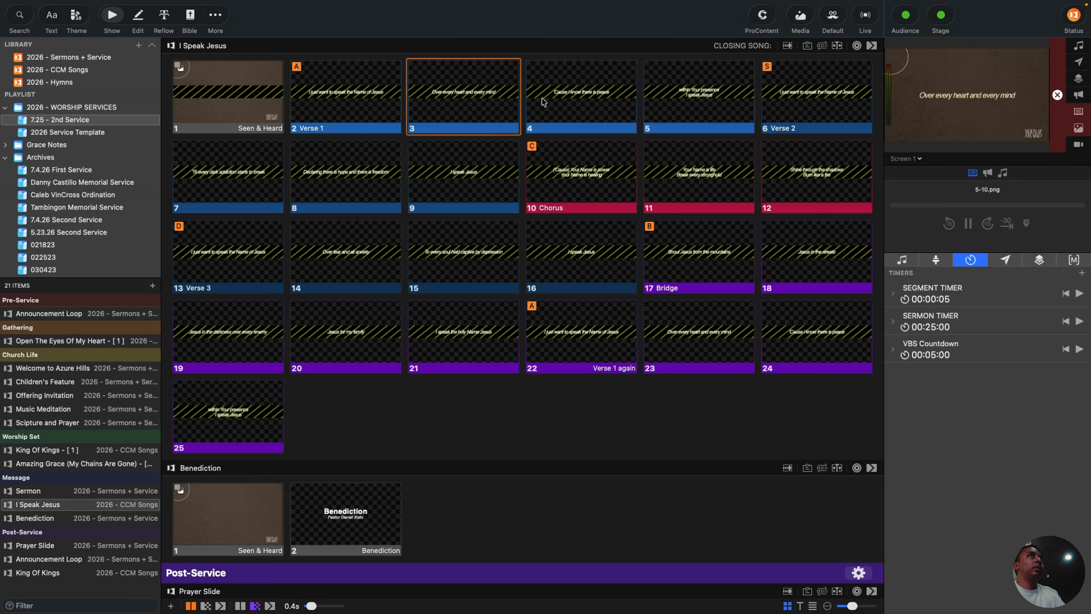
{"action": "left_click", "coordinate": [544, 101]}
{"action": "left_click", "coordinate": [702, 114]}
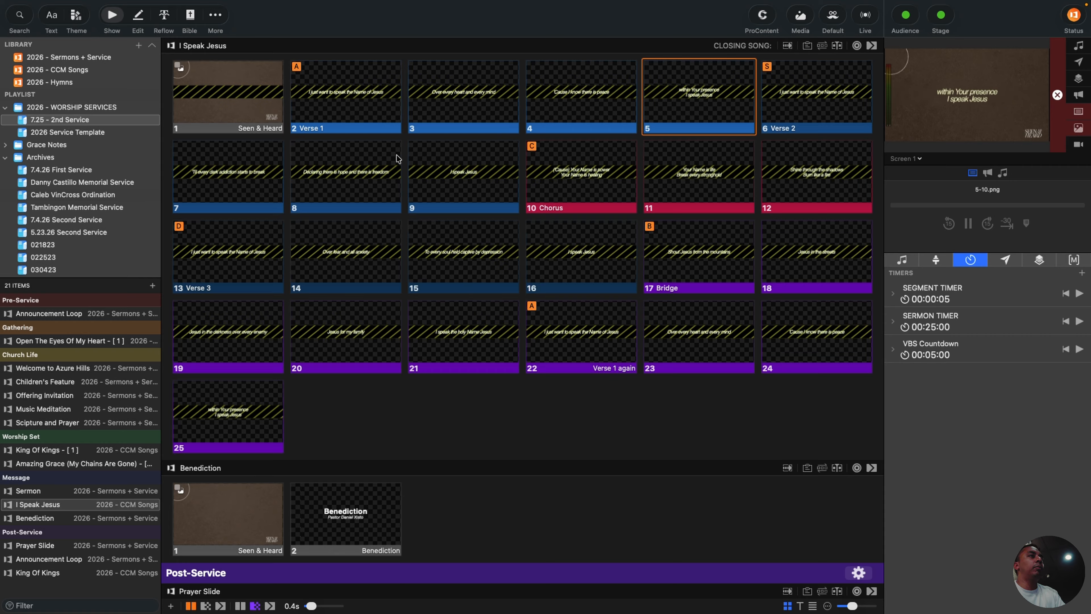
Reflow Verse 1 of I Speak Jesus into two two-line slides followed by a separate "I speak Jesus" slide.
{"action": "left_click", "coordinate": [164, 15]}
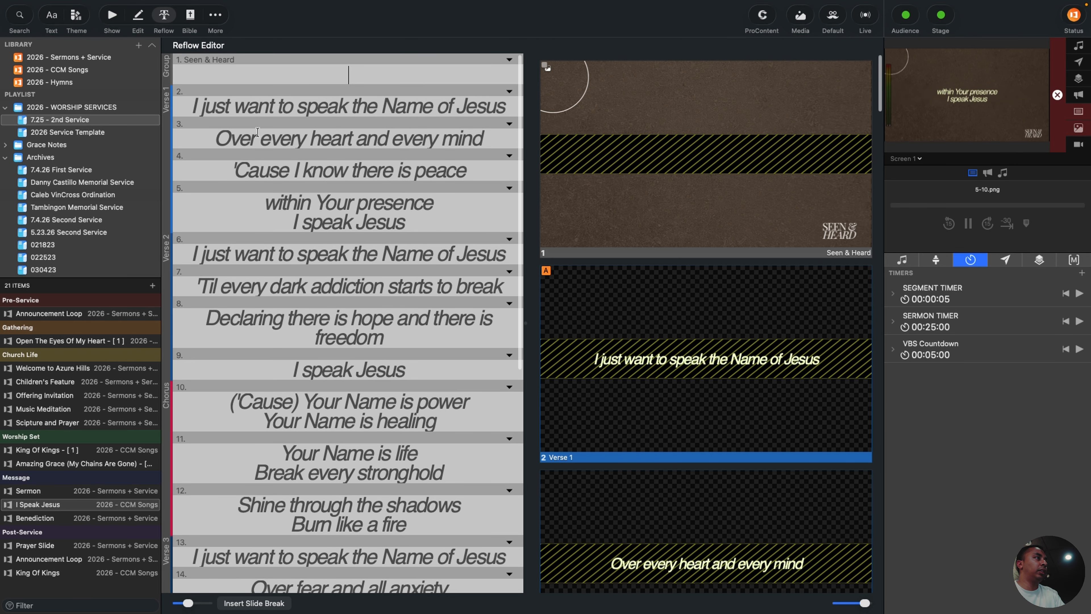
{"action": "left_click", "coordinate": [201, 131]}
{"action": "key", "text": "BackSpace"}
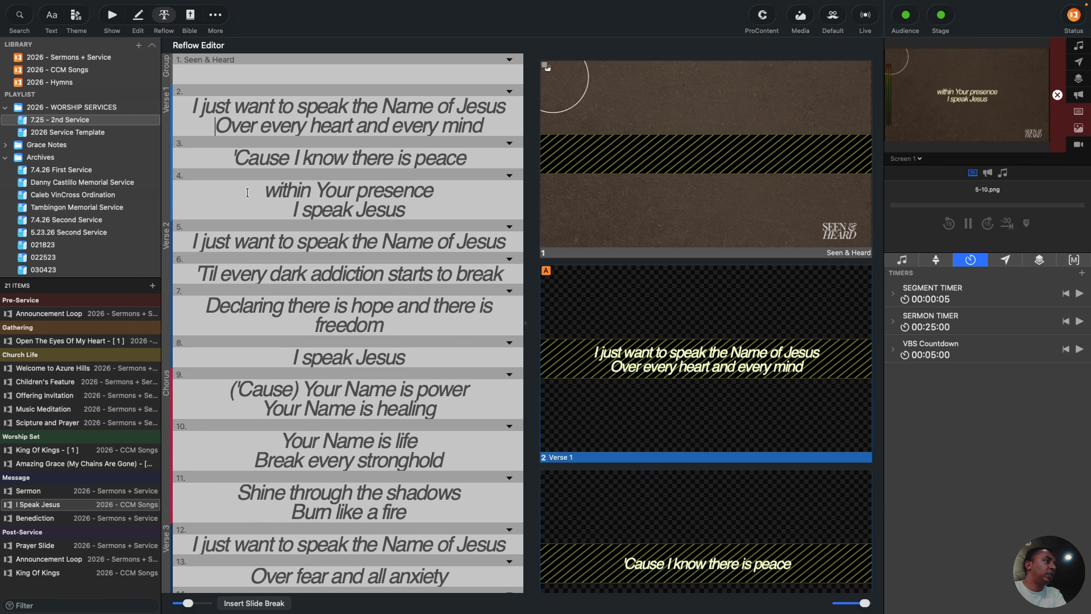
{"action": "key", "text": "BackSpace"}
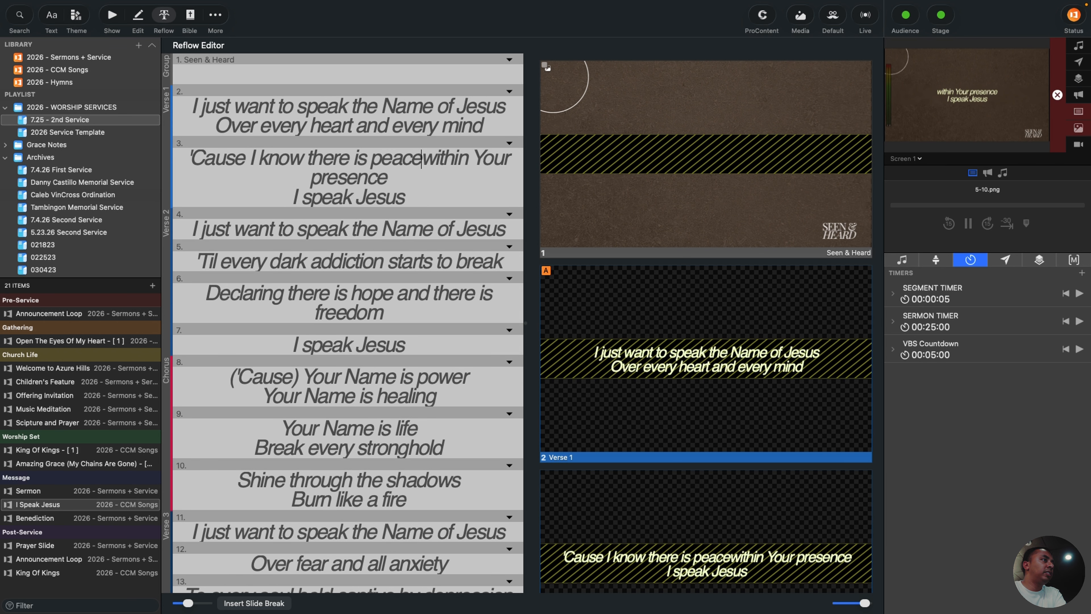
{"action": "key", "text": "Return"}
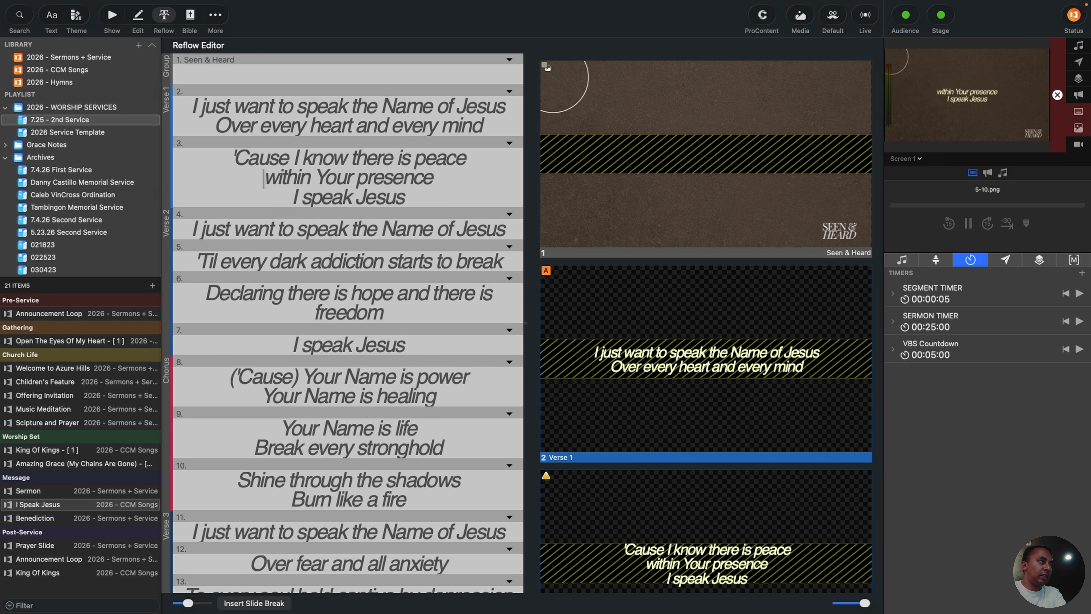
{"action": "left_click", "coordinate": [272, 205]}
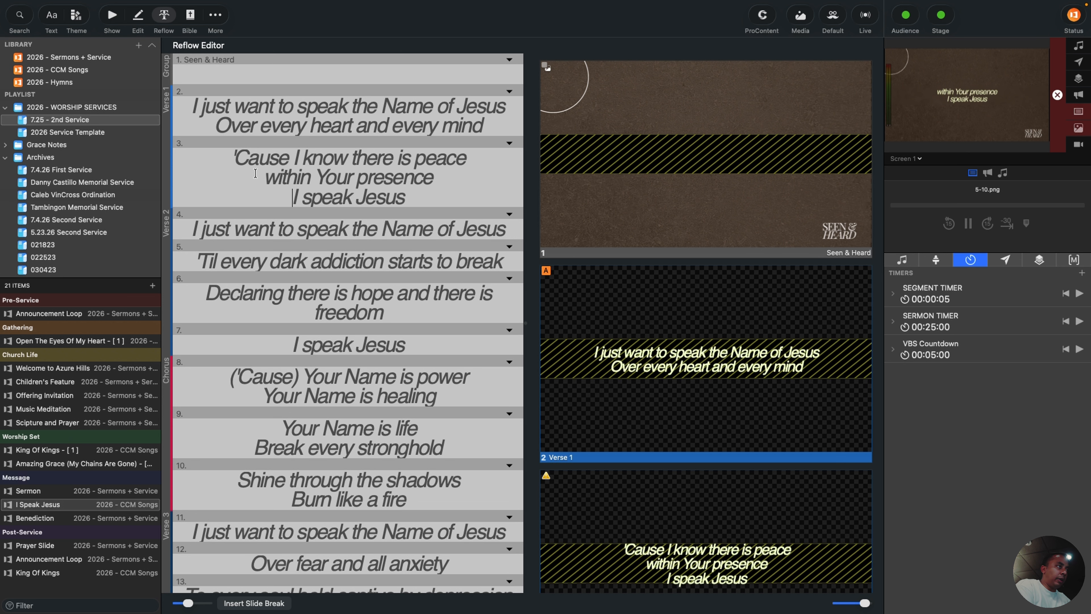
{"action": "key", "text": "Return"}
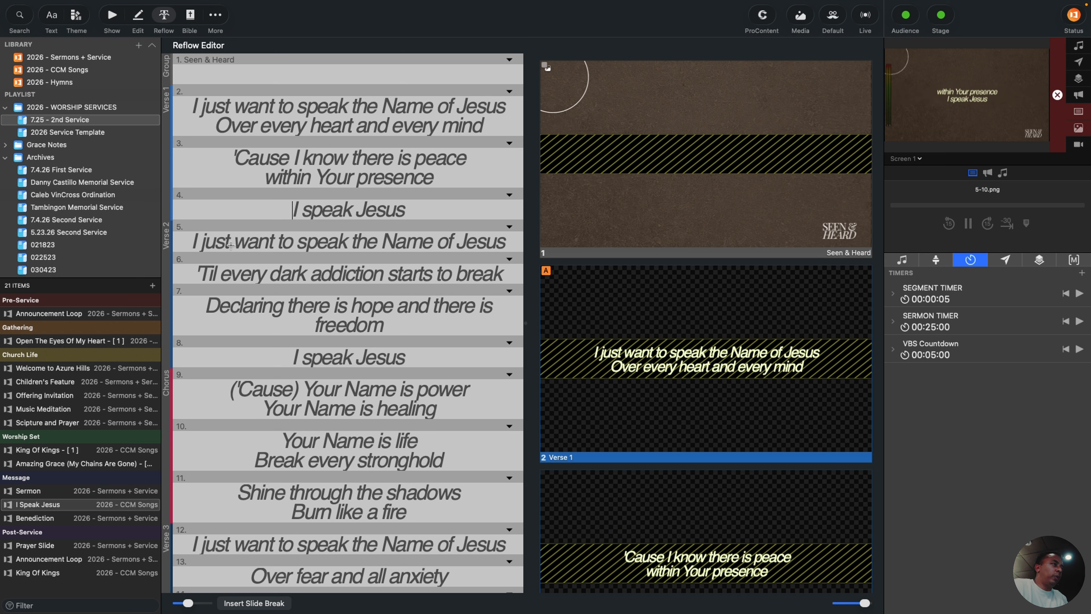
Join the first two Verse 2 slides and break the "Declaring there is hope" line before "and there is freedom".
{"action": "left_click", "coordinate": [189, 272]}
{"action": "key", "text": "BackSpace"}
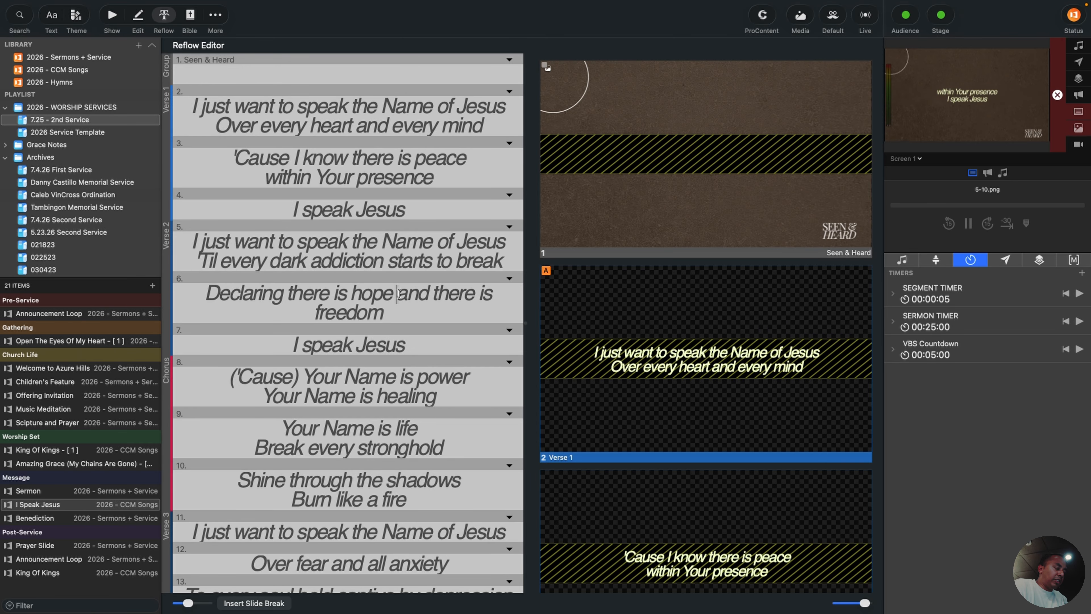
{"action": "key", "text": "Return"}
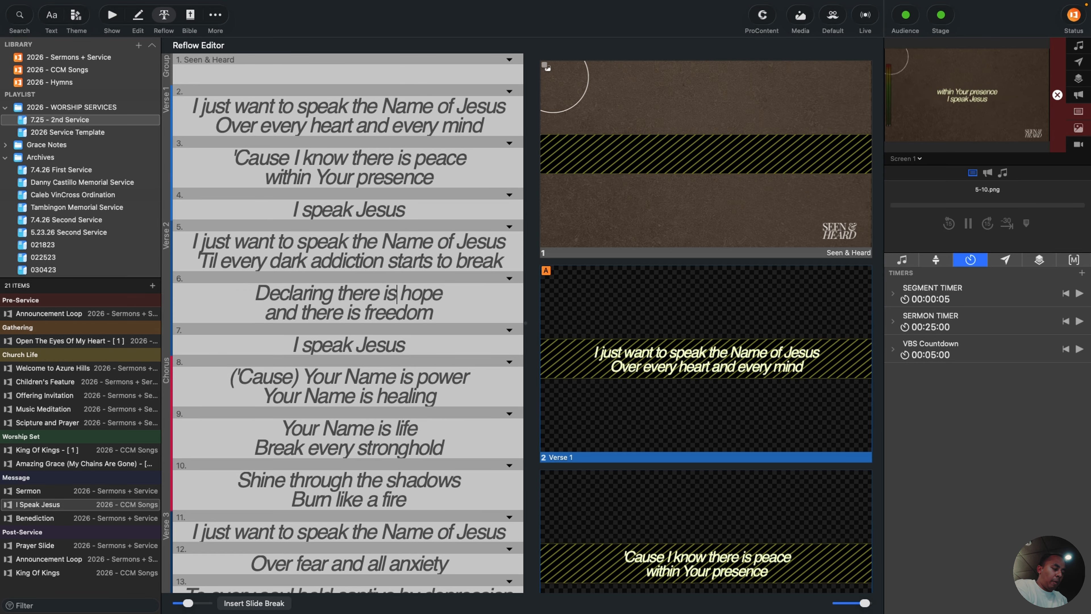
Remove "('Cause)" from the first line of the Chorus.
{"action": "scroll", "coordinate": [348, 343], "scroll_direction": "down", "scroll_amount": 3}
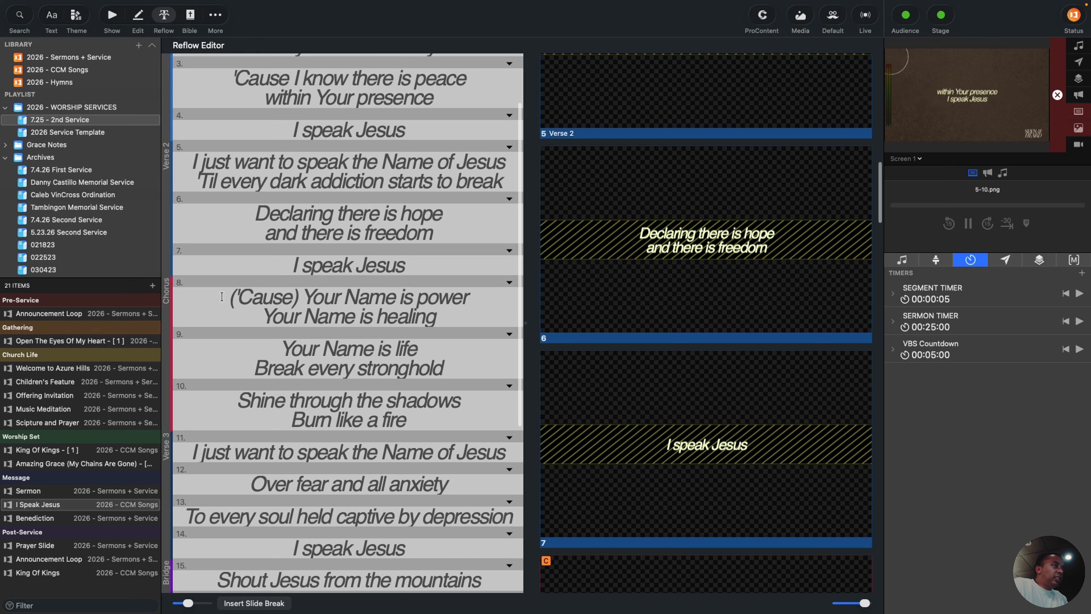
{"action": "left_click_drag", "start_coordinate": [229, 298], "coordinate": [305, 297]}
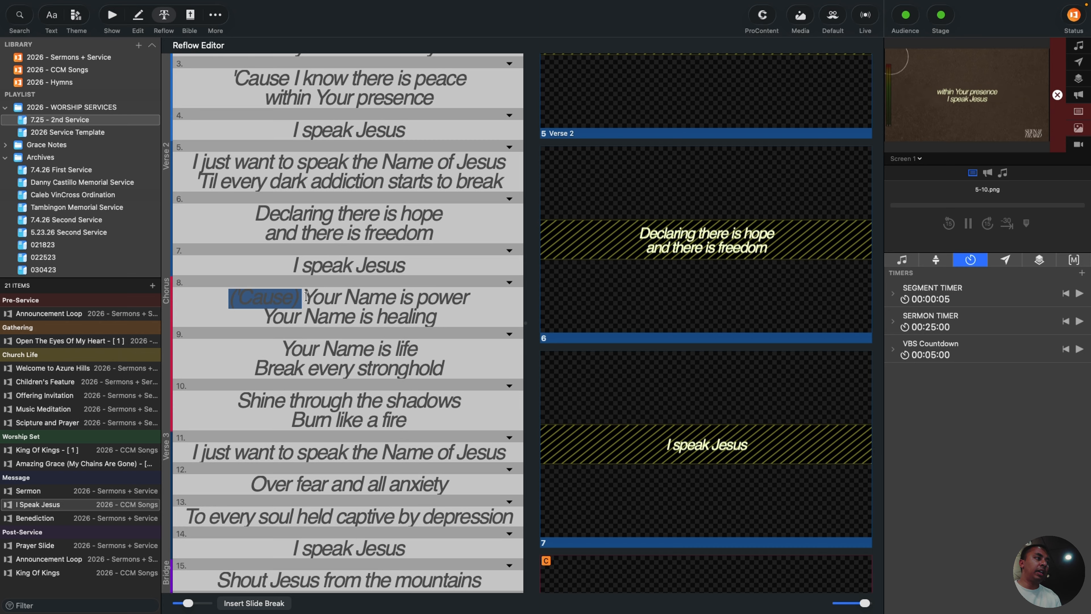
{"action": "key", "text": "BackSpace"}
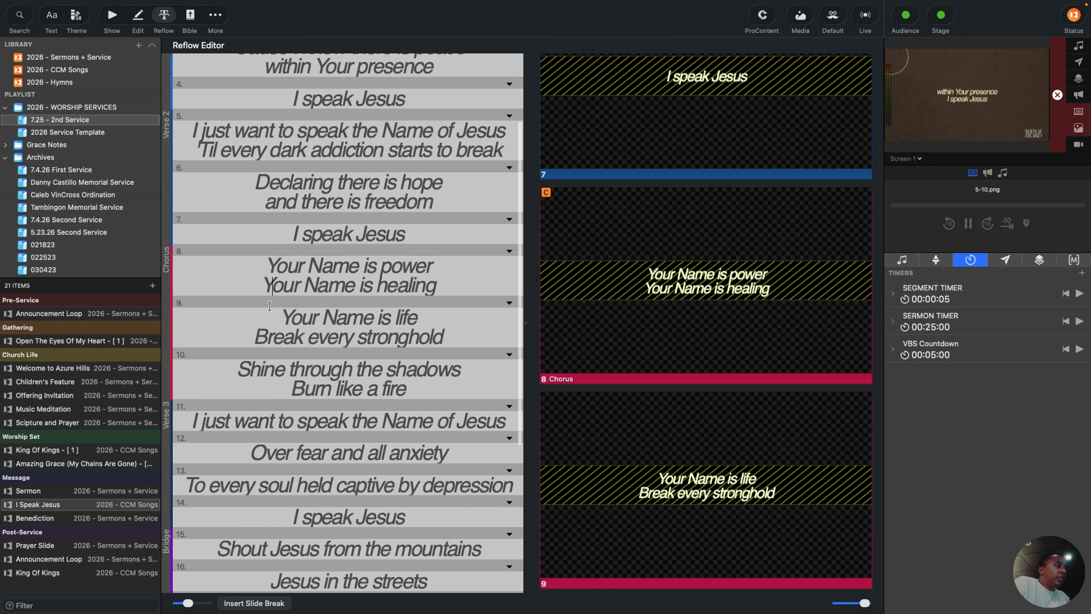
Regroup the Chorus into two slides, the second starting at "Break every stronghold", joining short lines with commas so each slide has two lines.
{"action": "left_click", "coordinate": [267, 316]}
{"action": "key", "text": "BackSpace"}
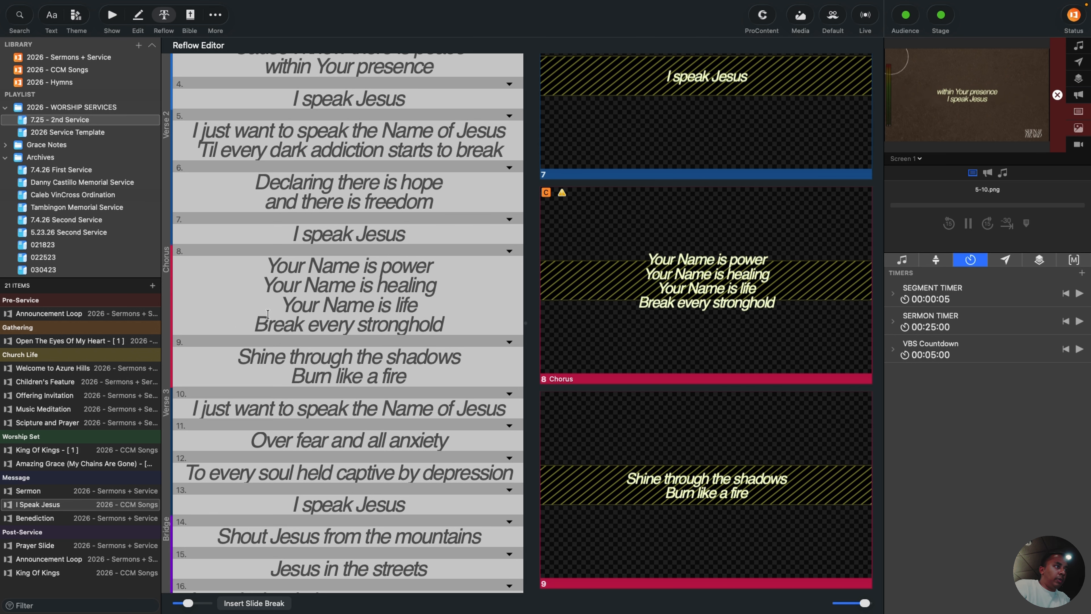
{"action": "left_click", "coordinate": [249, 325]}
{"action": "key", "text": "Return"}
{"action": "key", "text": "BackSpace"}
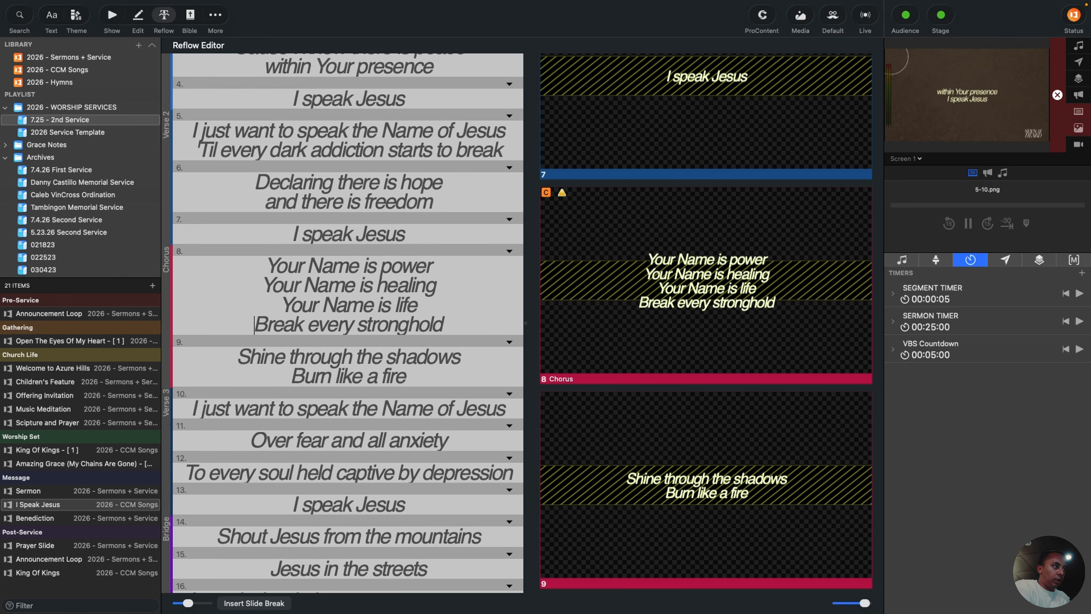
{"action": "key", "text": "super+Return"}
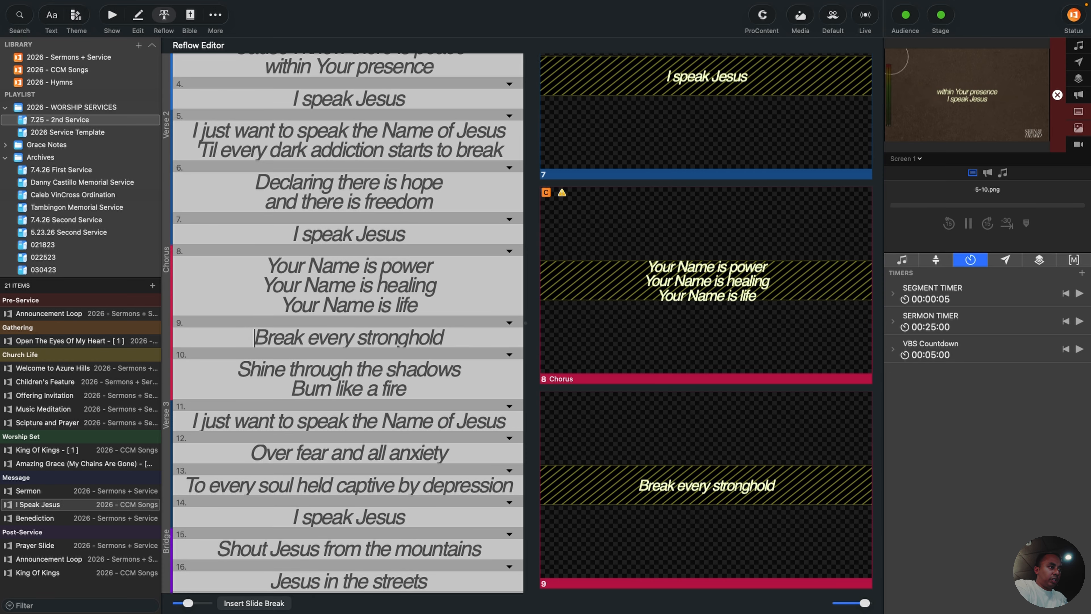
{"action": "left_click", "coordinate": [227, 368]}
{"action": "key", "text": "BackSpace"}
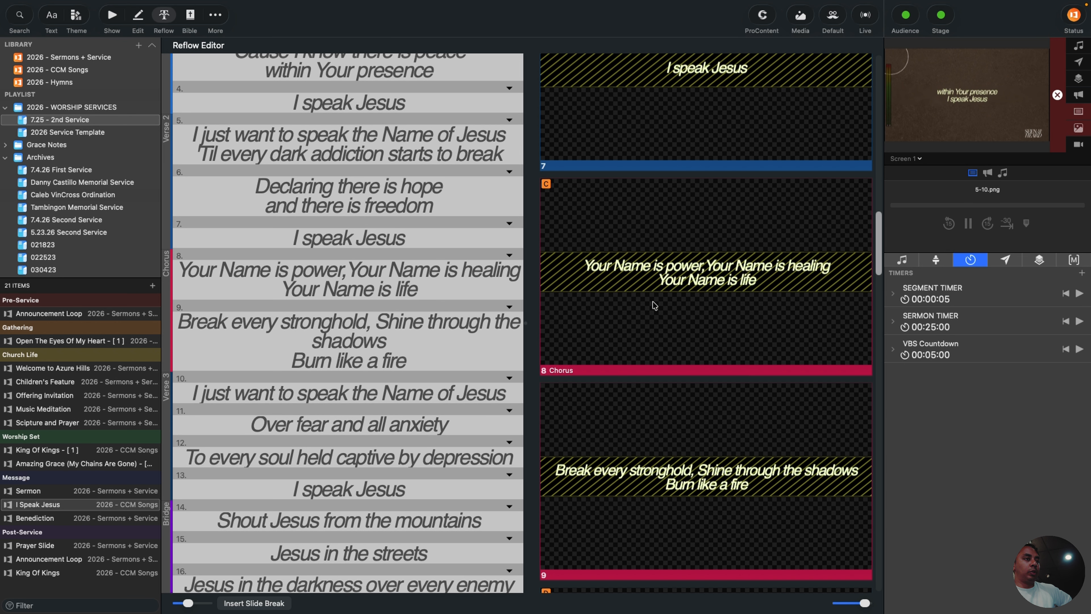
Combine the four Verse 3 slides into two slides of two lines each.
{"action": "scroll", "coordinate": [654, 305], "scroll_direction": "down", "scroll_amount": 3}
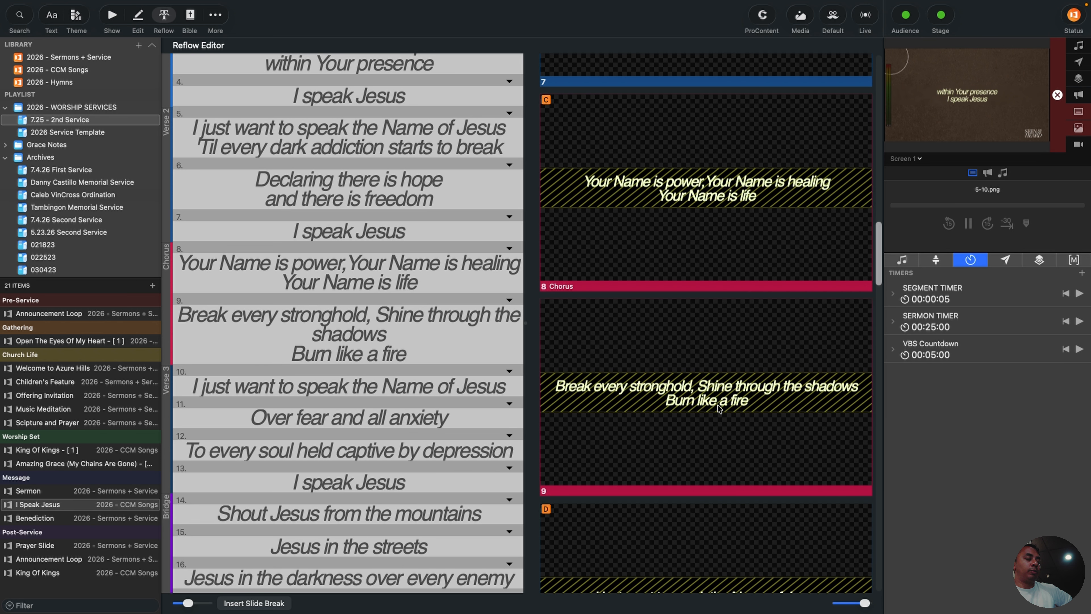
{"action": "scroll", "coordinate": [720, 409], "scroll_direction": "down", "scroll_amount": 3}
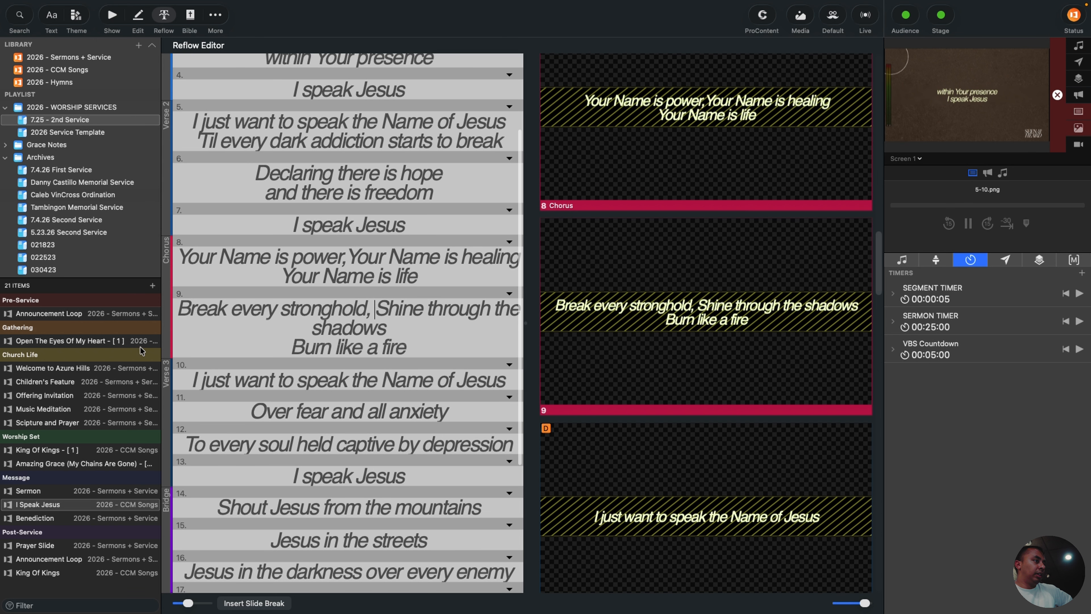
{"action": "scroll", "coordinate": [224, 367], "scroll_direction": "down", "scroll_amount": 3}
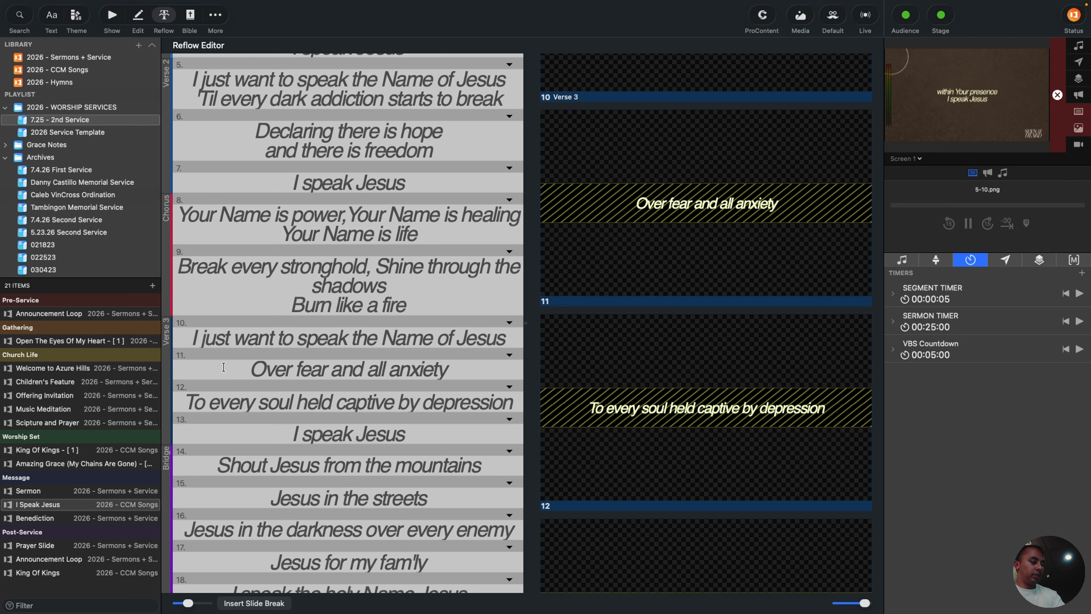
{"action": "left_click", "coordinate": [223, 367]}
{"action": "key", "text": "BackSpace"}
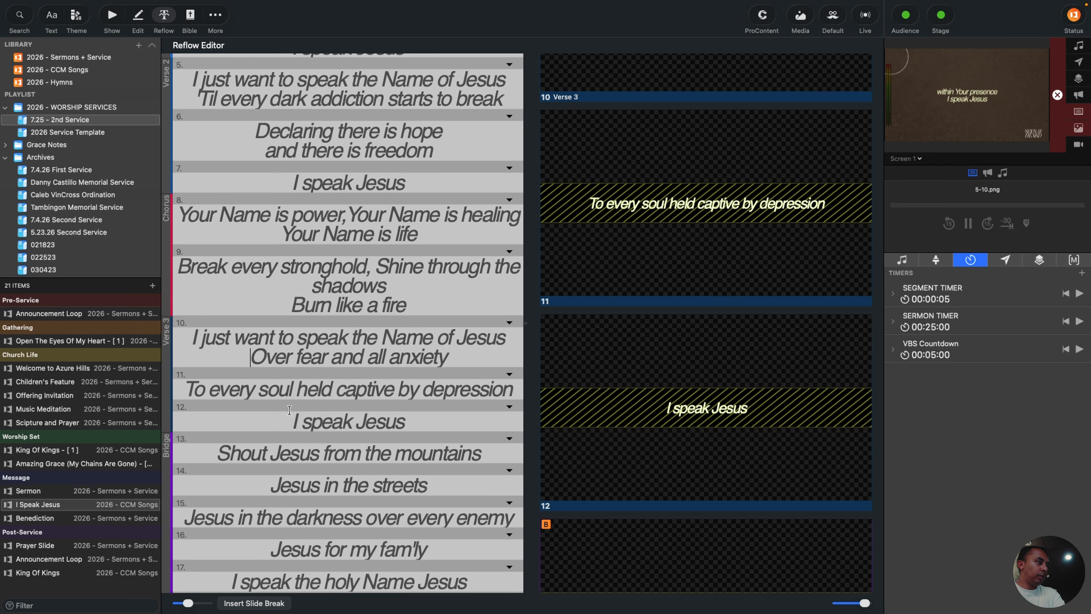
{"action": "left_click", "coordinate": [291, 421]}
{"action": "key", "text": "BackSpace"}
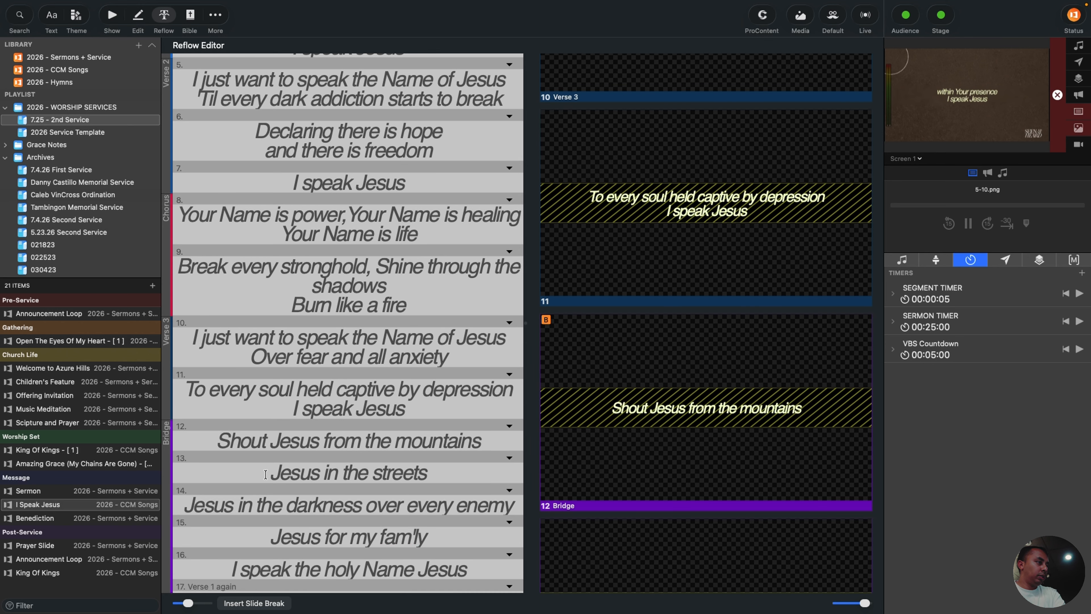
Regroup the Bridge into three two-line slides, breaking "Jesus in the darkness" before "over every enemy" and joining "Jesus for my fam'ly" with "I speak the holy Name Jesus".
{"action": "key", "text": "BackSpace"}
{"action": "scroll", "coordinate": [265, 522], "scroll_direction": "down", "scroll_amount": 2}
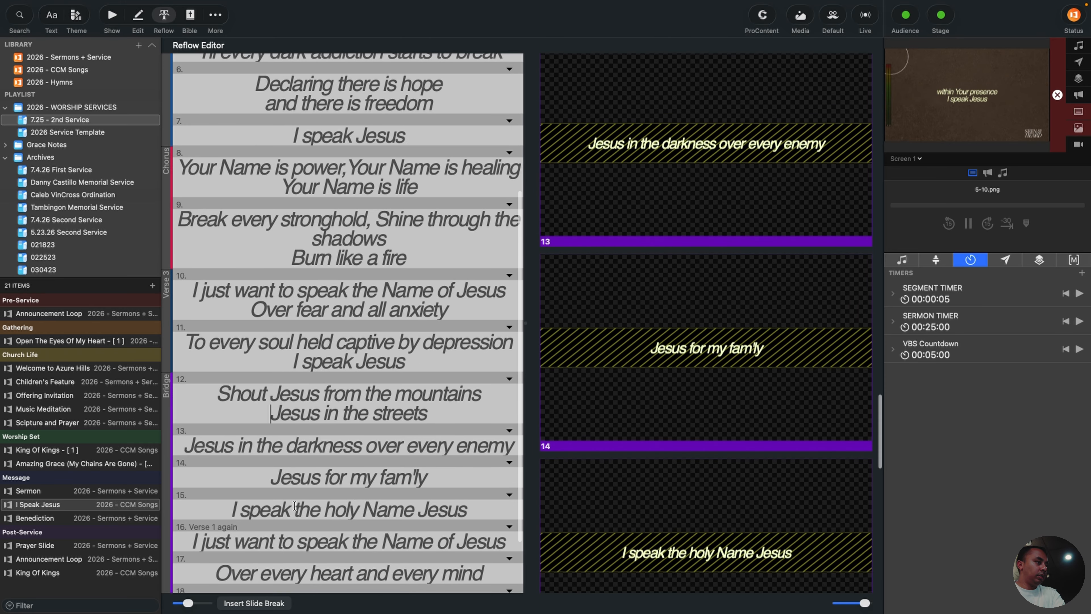
{"action": "left_click", "coordinate": [367, 447]}
{"action": "key", "text": "Return"}
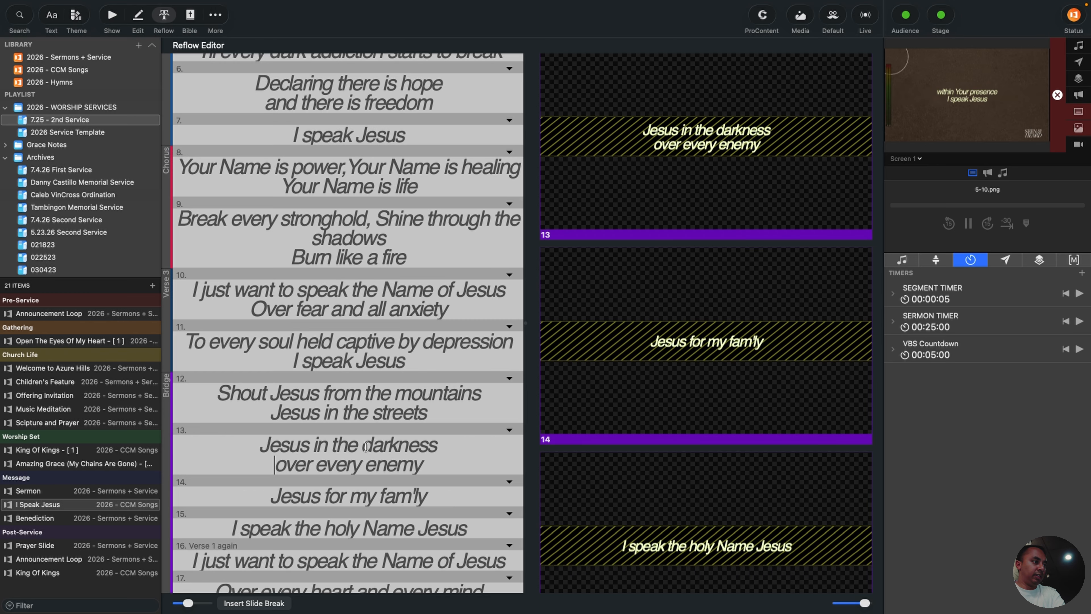
{"action": "scroll", "coordinate": [258, 464], "scroll_direction": "down", "scroll_amount": 2}
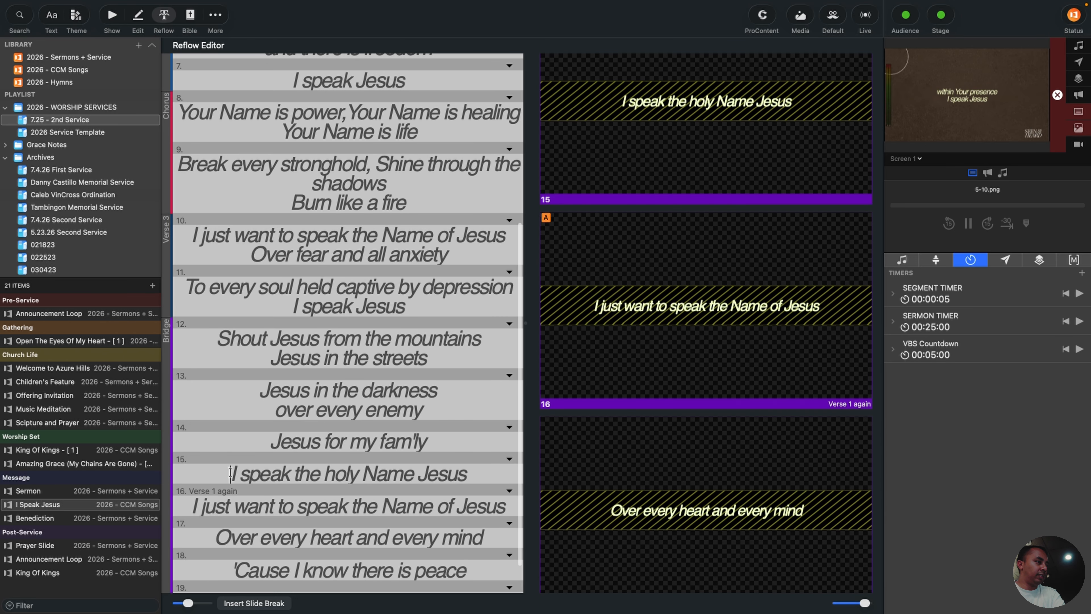
{"action": "left_click", "coordinate": [234, 472]}
{"action": "key", "text": "BackSpace"}
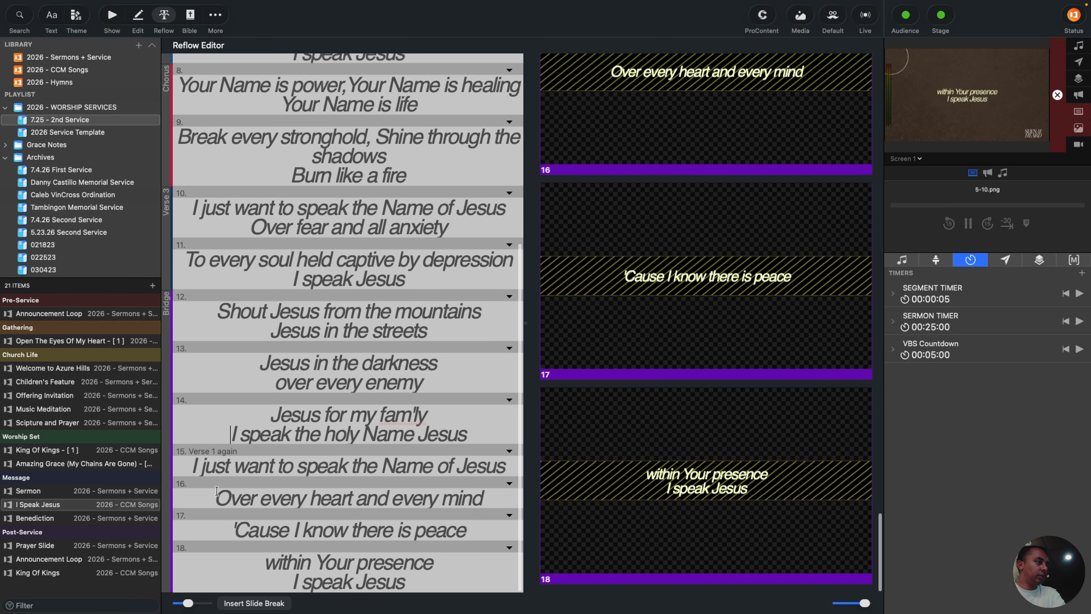
Combine the "Verse 1 again" slides into two slides, joining "within Your presence" onto the "'Cause I know there is peace" line.
{"action": "left_click", "coordinate": [216, 494]}
{"action": "key", "text": "BackSpace"}
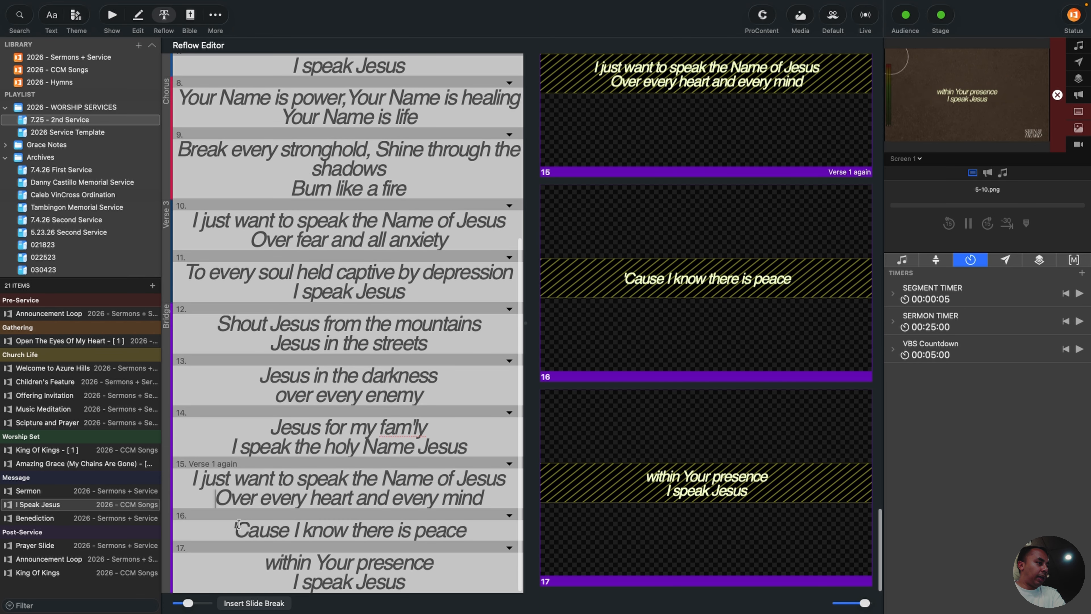
{"action": "key", "text": "BackSpace"}
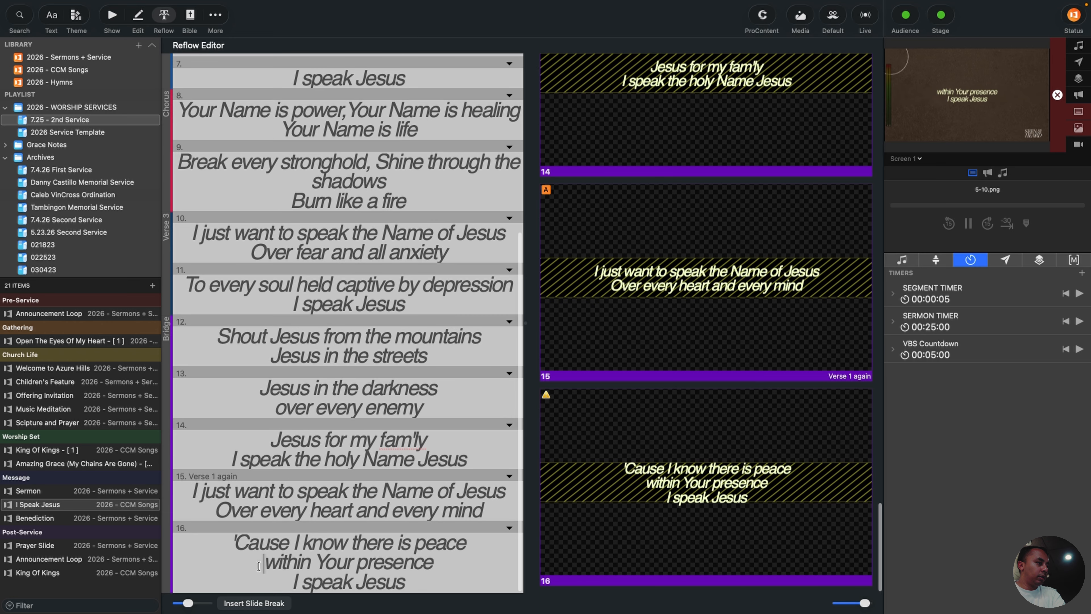
{"action": "key", "text": "BackSpace"}
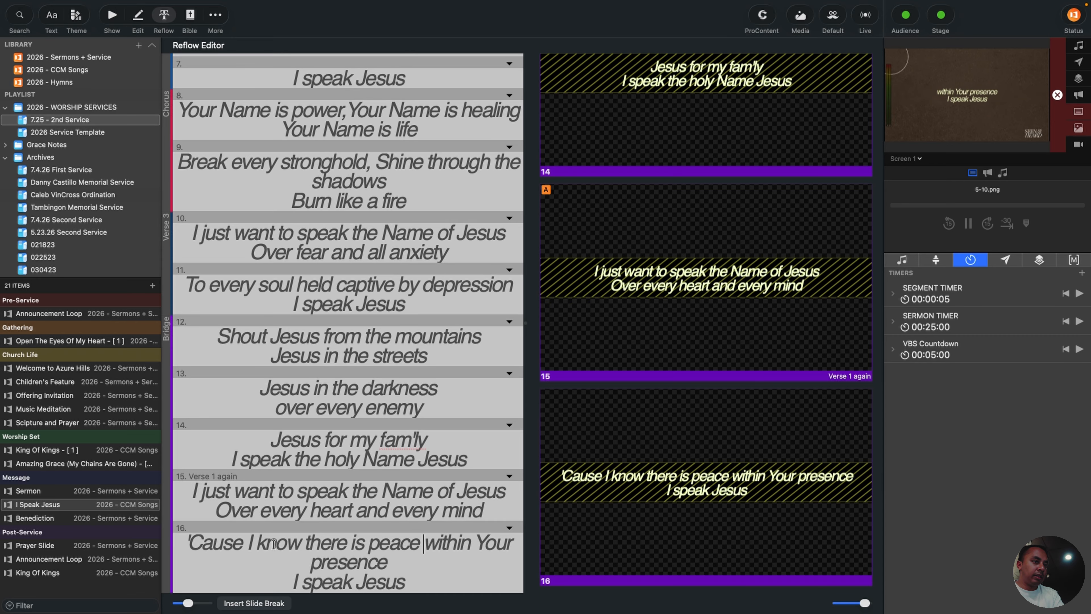
Step through all the I Speak Jesus slides in Show view to check their line breaks on the output.
{"action": "left_click", "coordinate": [112, 17]}
{"action": "left_click", "coordinate": [224, 91]}
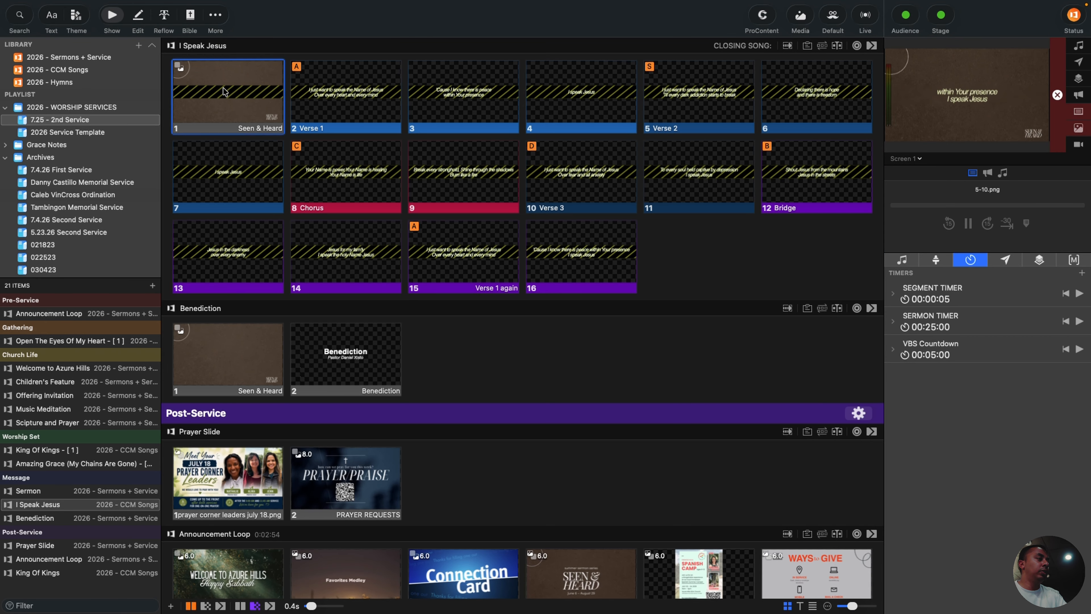
{"action": "key", "text": "Right"}
{"action": "key", "text": "Right"}
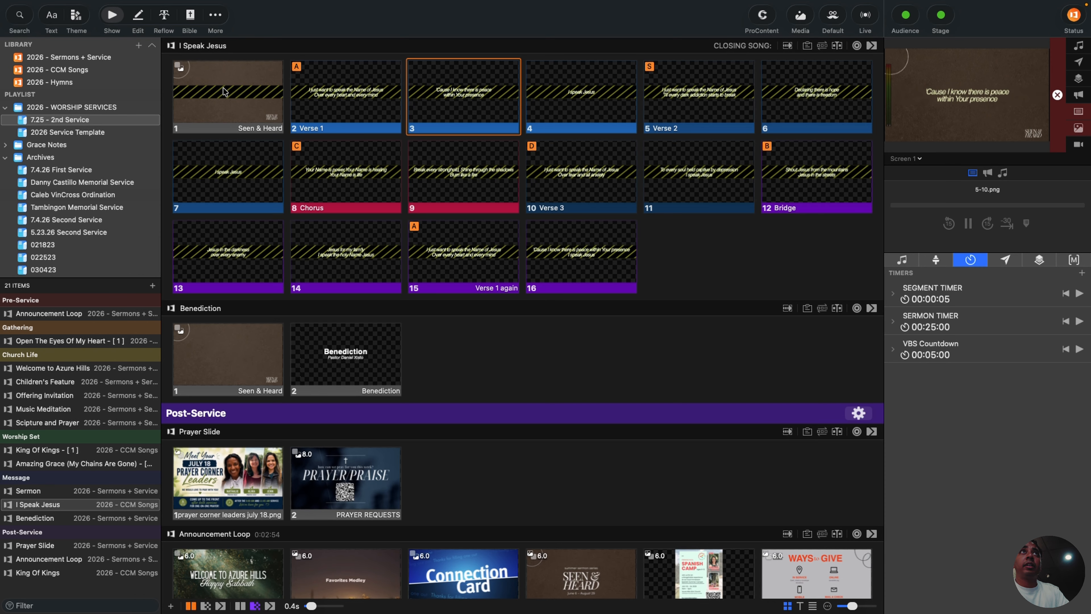
{"action": "key", "text": "Right"}
{"action": "key", "text": "Right"}
{"action": "key", "text": "Right"}
{"action": "key", "text": "Right"}
{"action": "key", "text": "Right"}
{"action": "key", "text": "Right"}
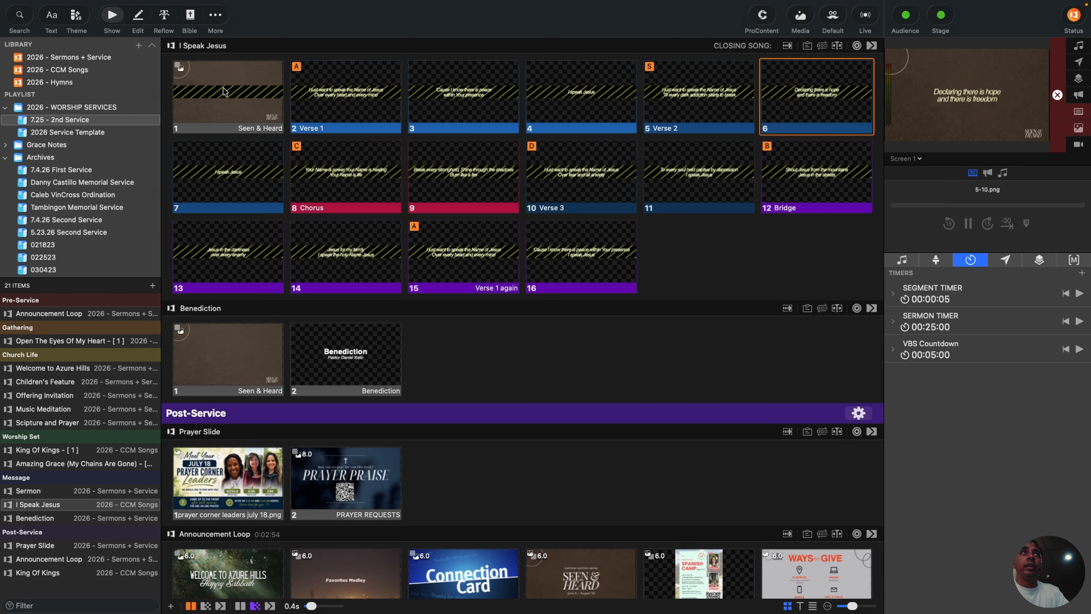
{"action": "key", "text": "Right"}
{"action": "key", "text": "Right"}
{"action": "key", "text": "Right"}
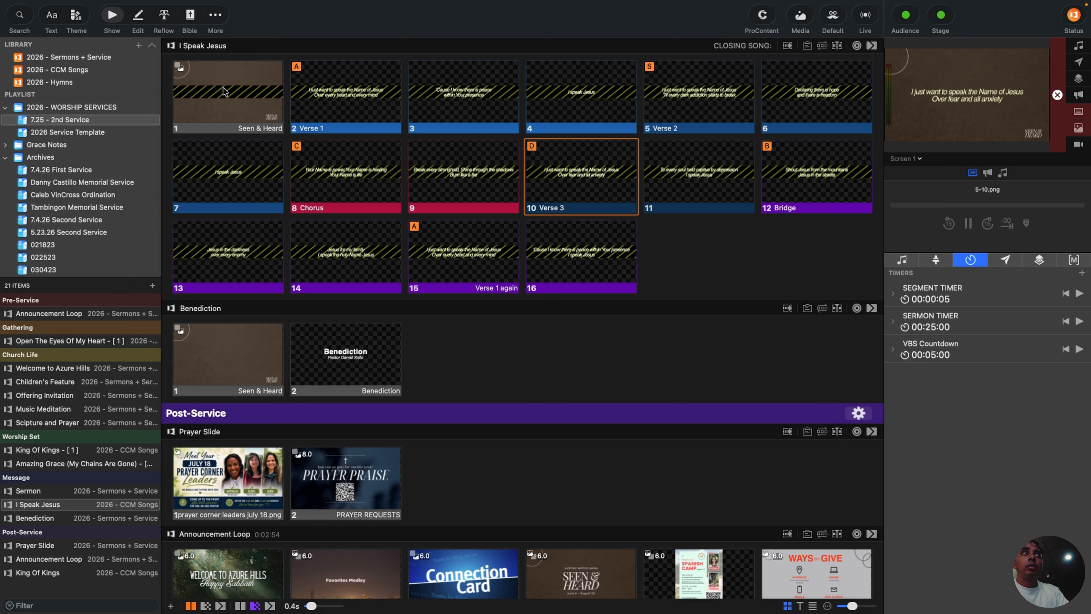
{"action": "key", "text": "Right"}
{"action": "key", "text": "Right"}
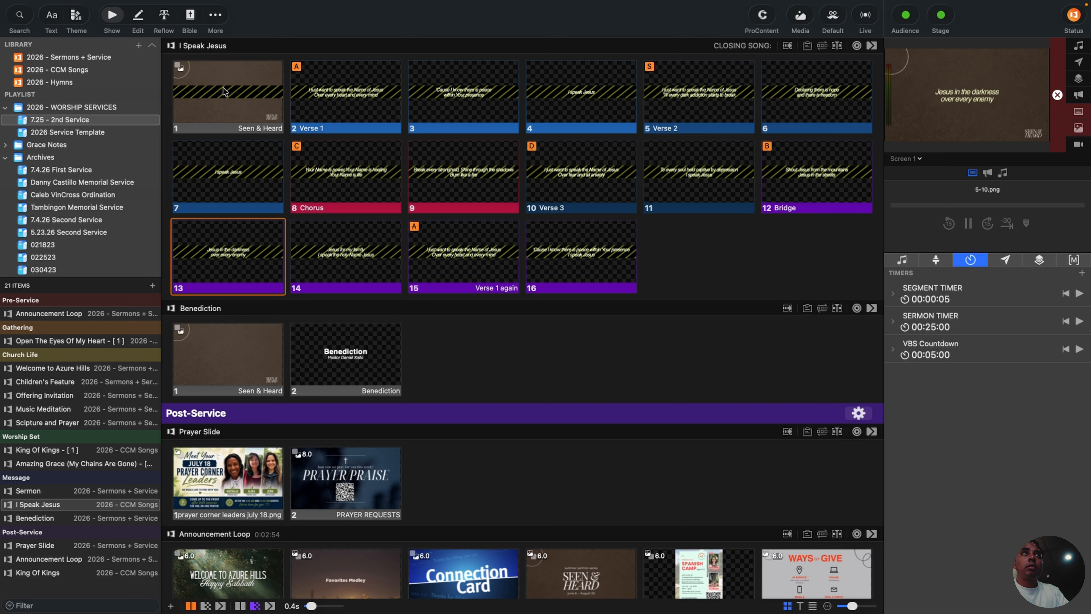
{"action": "key", "text": "Right"}
{"action": "key", "text": "Right"}
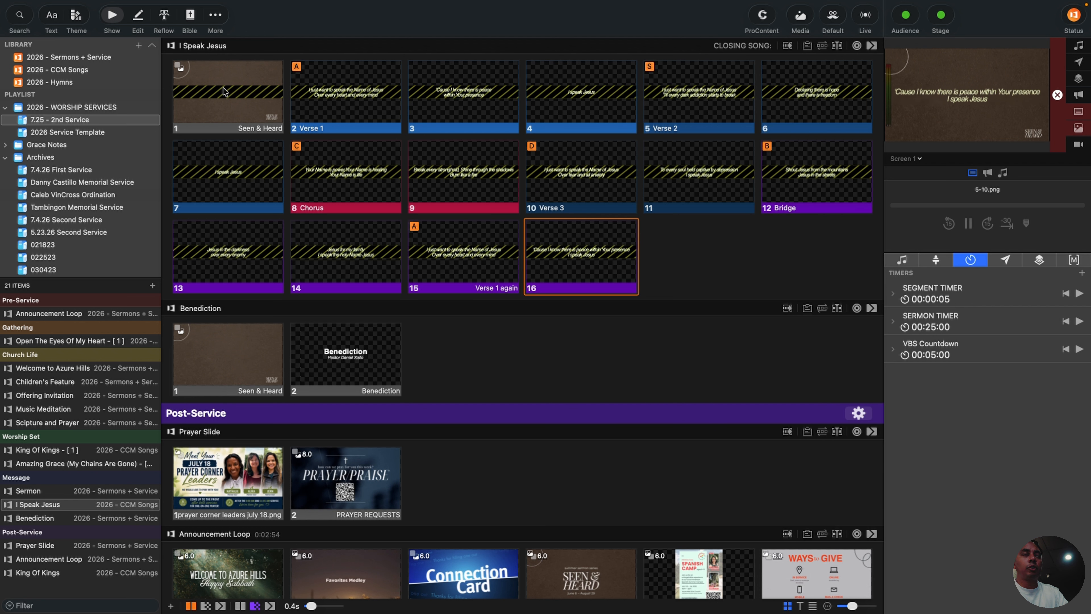
Check the song order for I Speak Jesus in Planning Center and create a new arrangement named 1 for the song.
{"action": "scroll", "coordinate": [258, 103], "scroll_direction": "up", "scroll_amount": 2}
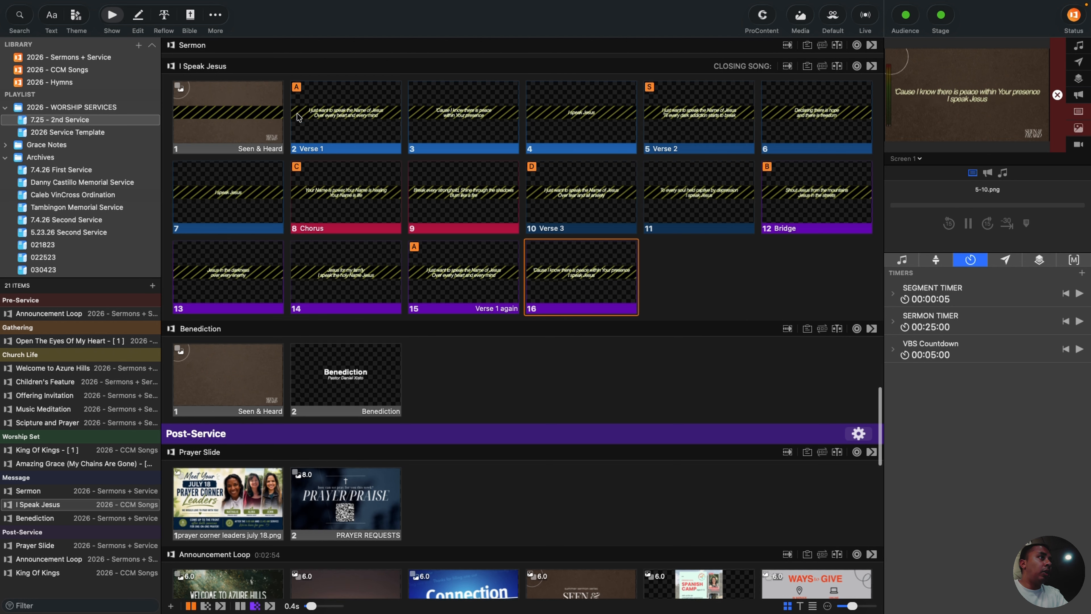
{"action": "key", "text": "super+Tab"}
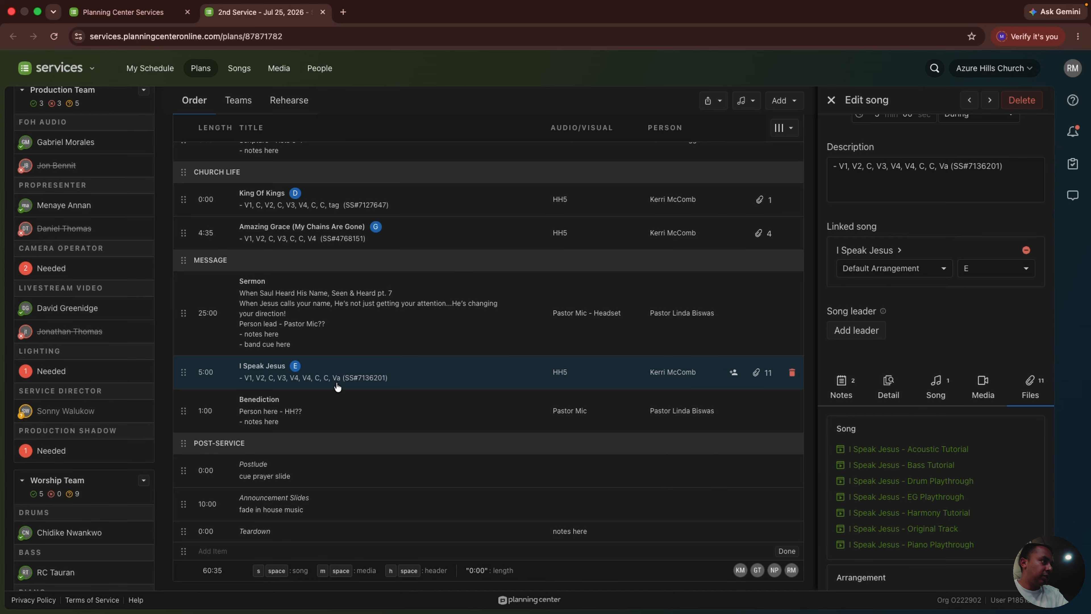
{"action": "key", "text": "super+Tab"}
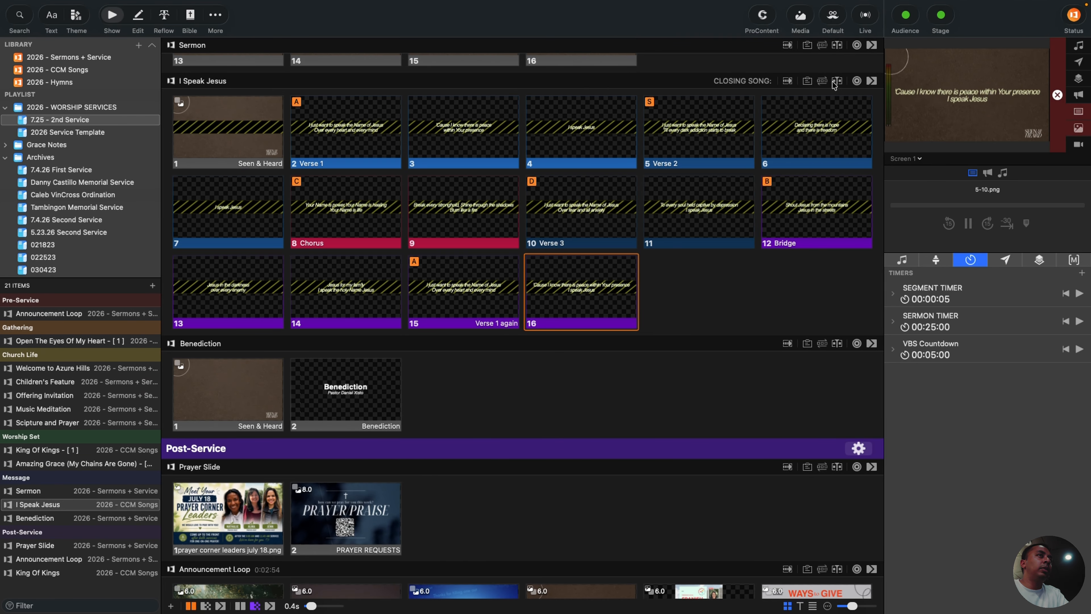
{"action": "left_click", "coordinate": [822, 80]}
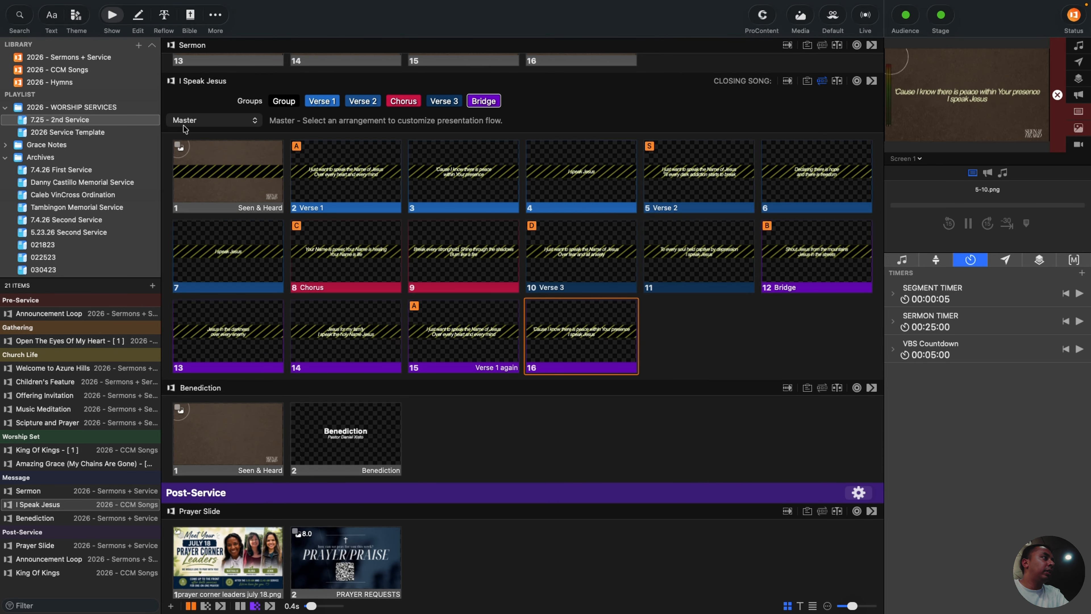
{"action": "left_click", "coordinate": [184, 125]}
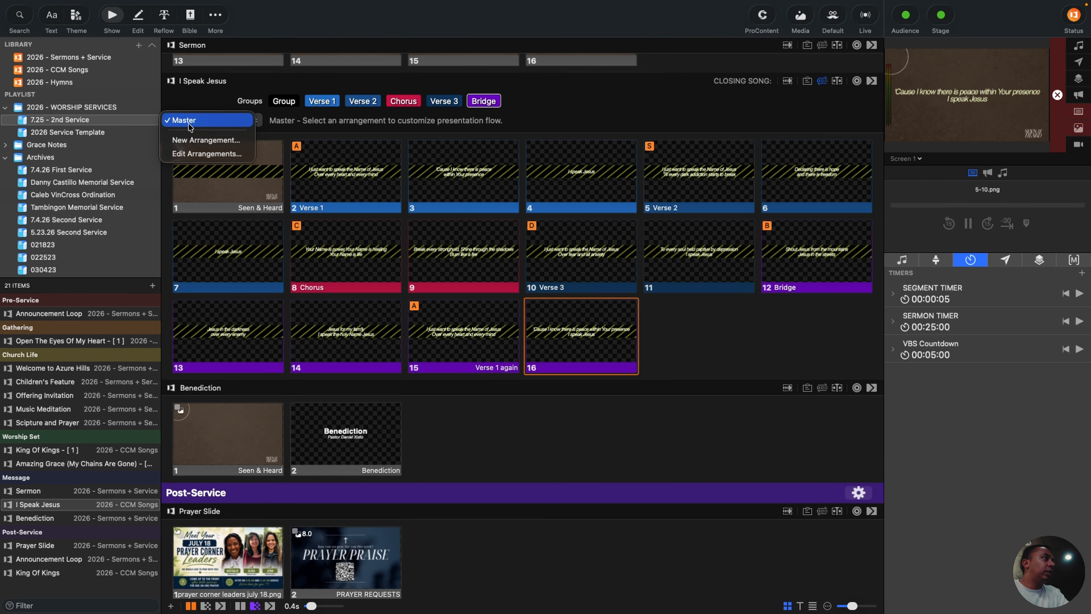
{"action": "left_click", "coordinate": [198, 140]}
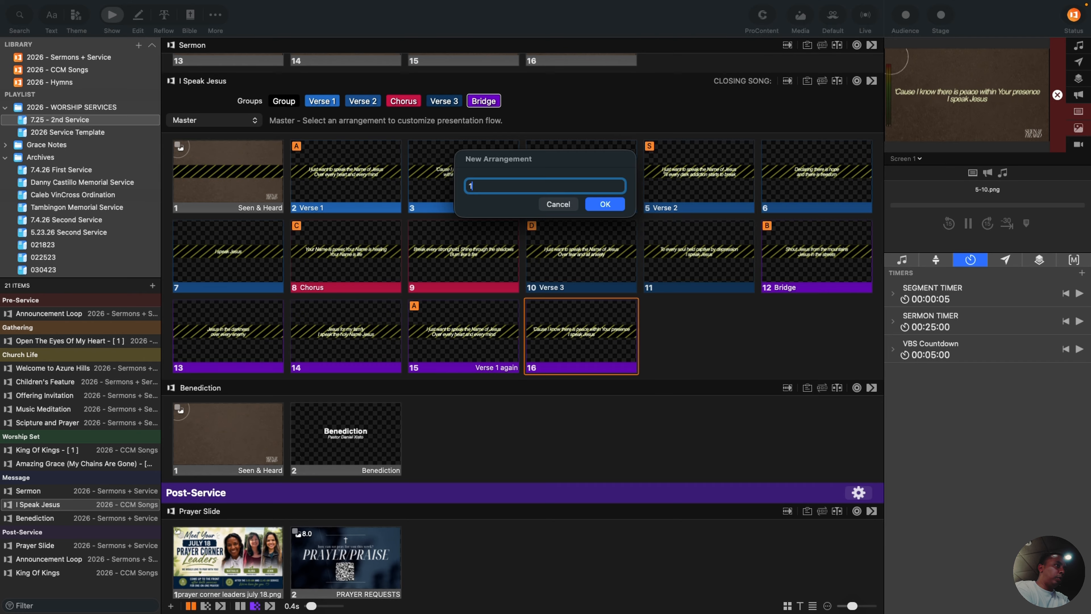
{"action": "type", "text": "1"}
{"action": "key", "text": "Return"}
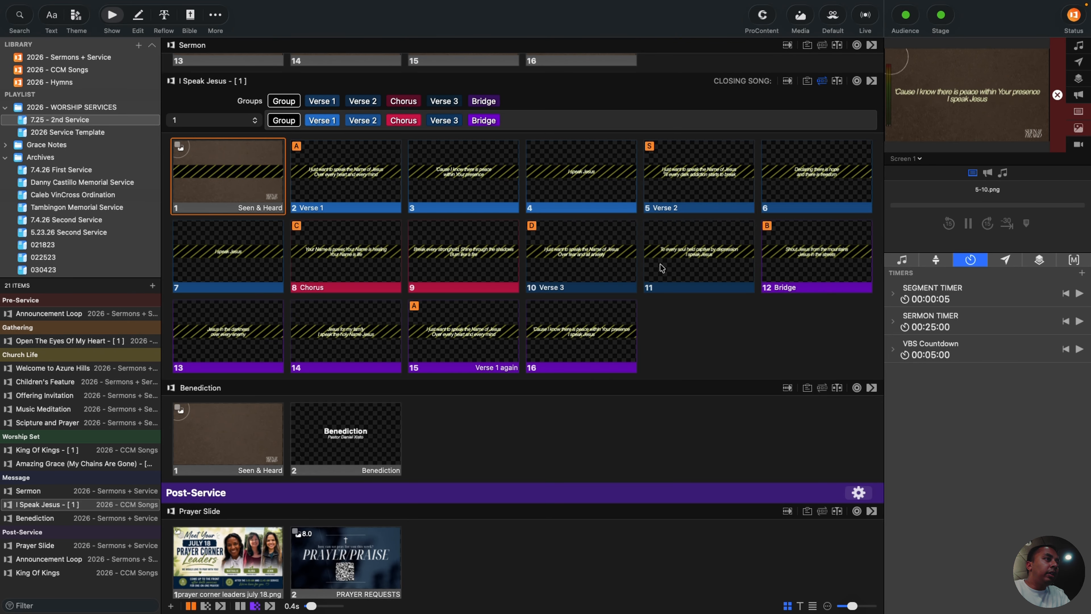
Compare the I Speak Jesus section order in Planning Center with the verses labelled in its key of E chord chart.
{"action": "key", "text": "ctrl+Left"}
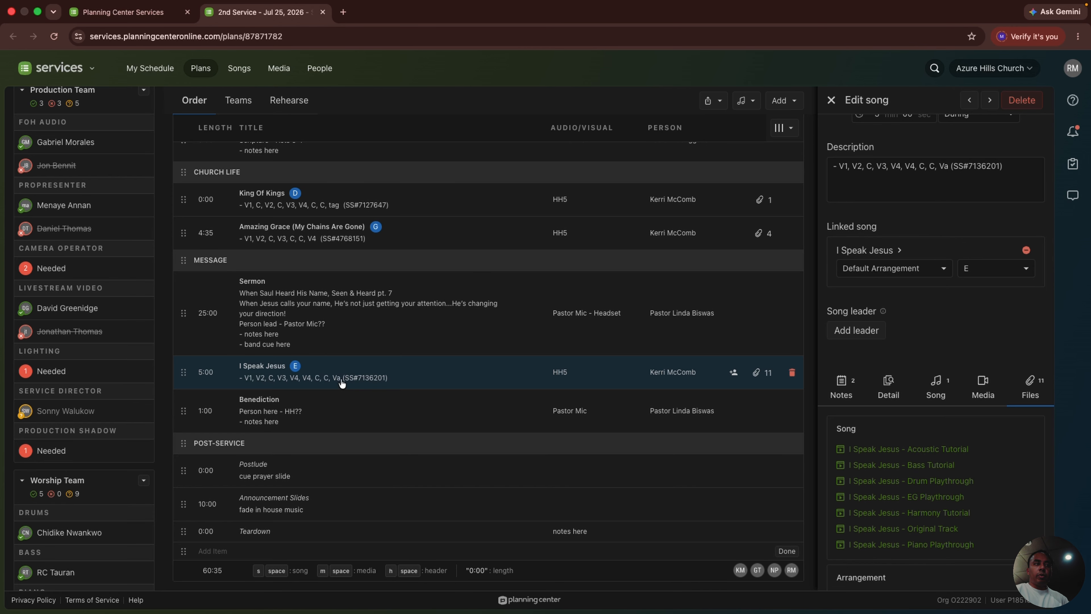
{"action": "scroll", "coordinate": [914, 516], "scroll_direction": "down", "scroll_amount": 5}
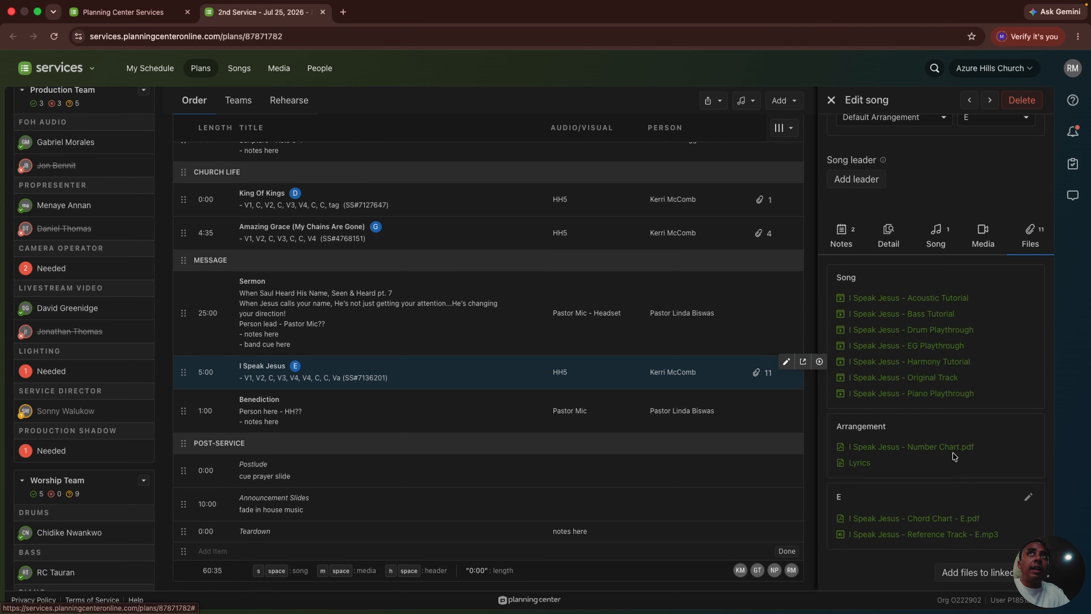
{"action": "left_click", "coordinate": [893, 519]}
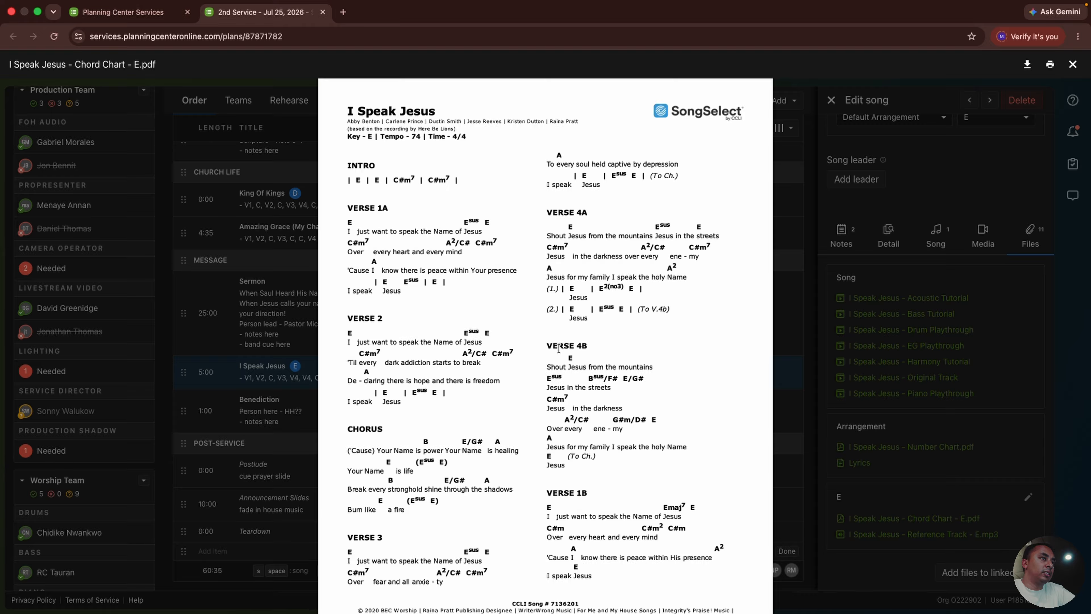
{"action": "key", "text": "super+Tab"}
{"action": "key", "text": "super+Tab"}
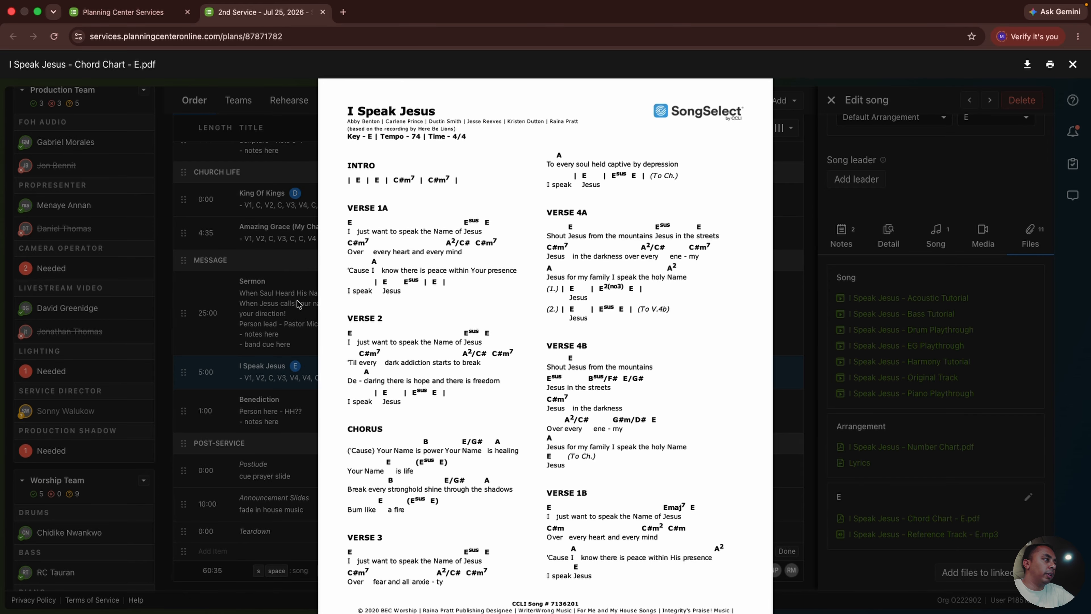
{"action": "left_click", "coordinate": [272, 350]}
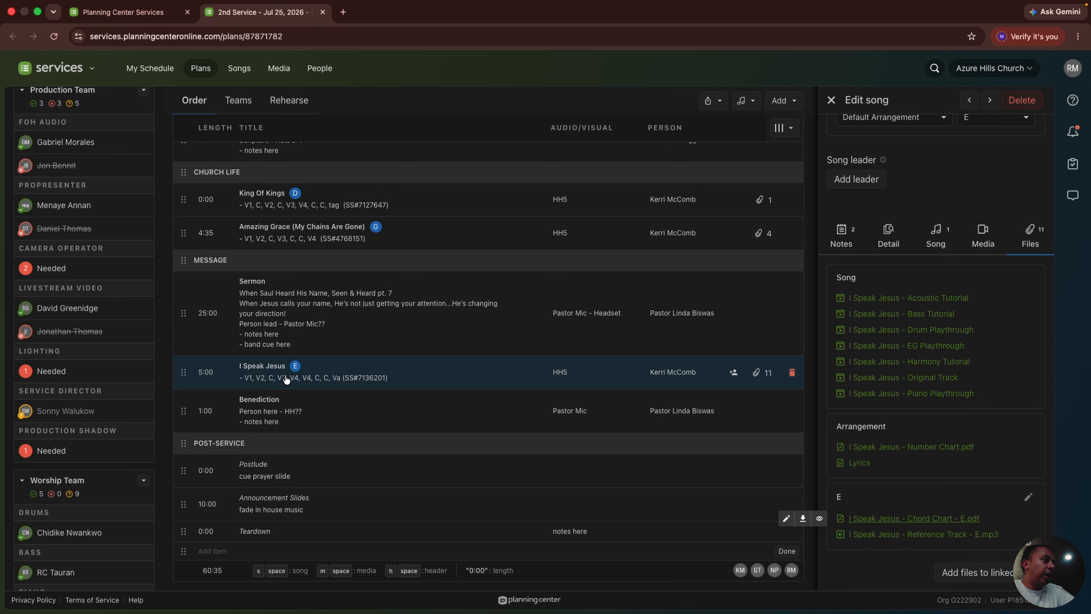
Extend arrangement 1 of I Speak Jesus with a second Bridge followed by two Chorus groups, per the Planning Center order.
{"action": "key", "text": "super+Tab"}
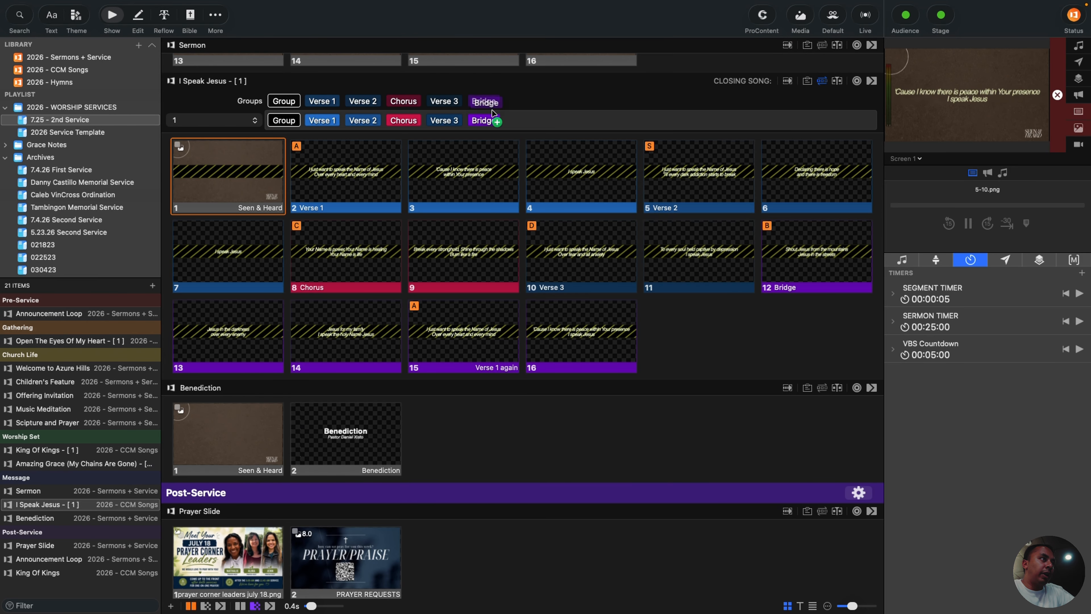
{"action": "left_click_drag", "start_coordinate": [484, 101], "coordinate": [541, 127]}
{"action": "key", "text": "super+Tab"}
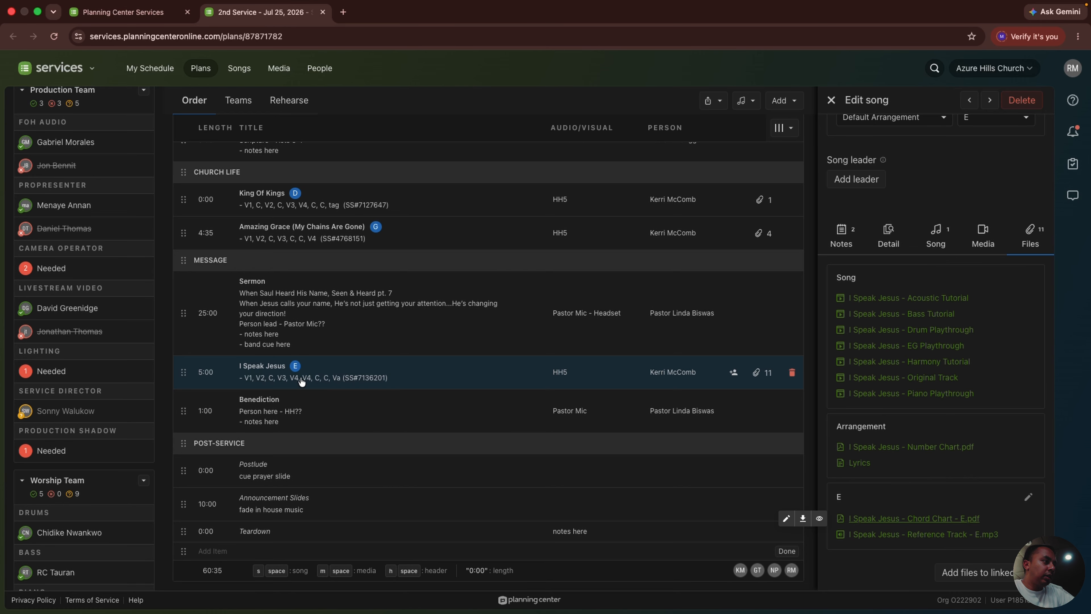
{"action": "key", "text": "super+Tab"}
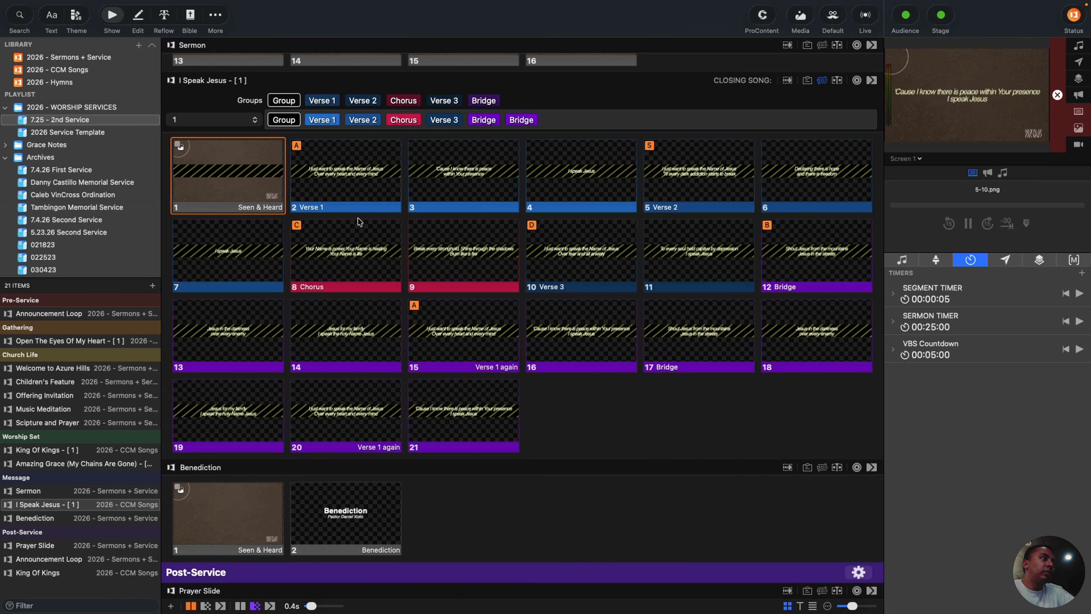
{"action": "left_click_drag", "start_coordinate": [404, 100], "coordinate": [610, 129]}
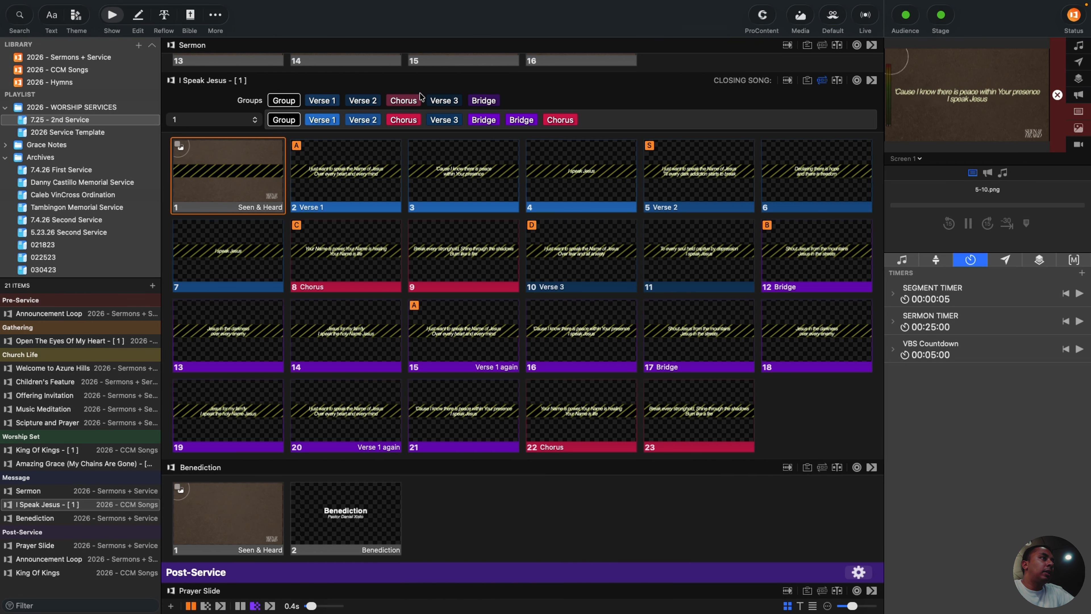
{"action": "left_click_drag", "start_coordinate": [401, 100], "coordinate": [595, 127]}
Check the ending verse in the Planning Center chord chart and append another Bridge after the last Chorus in arrangement 1.
{"action": "key", "text": "super+Tab"}
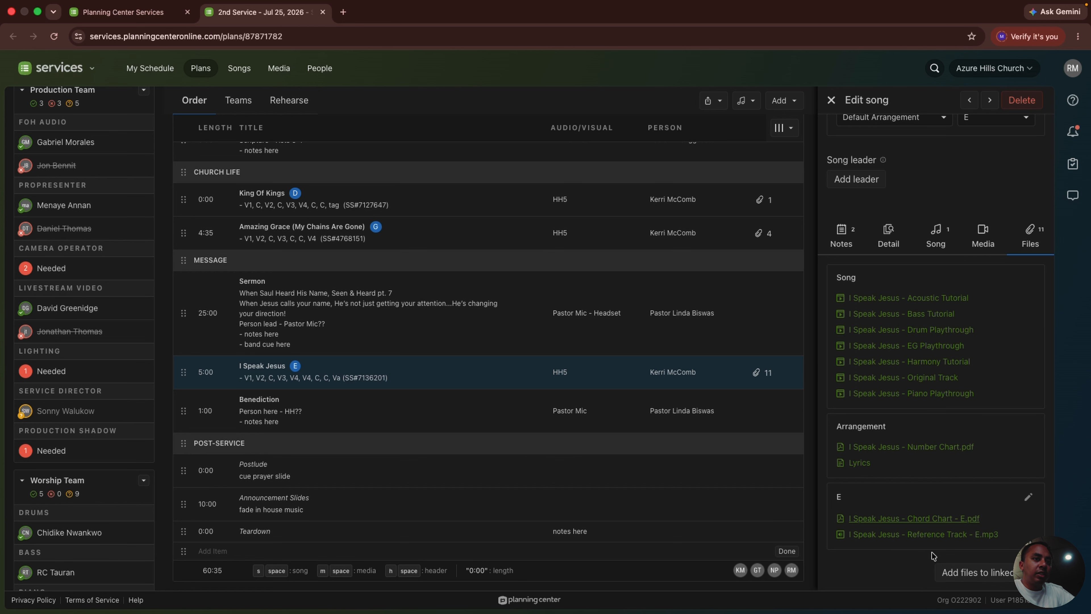
{"action": "left_click", "coordinate": [926, 518]}
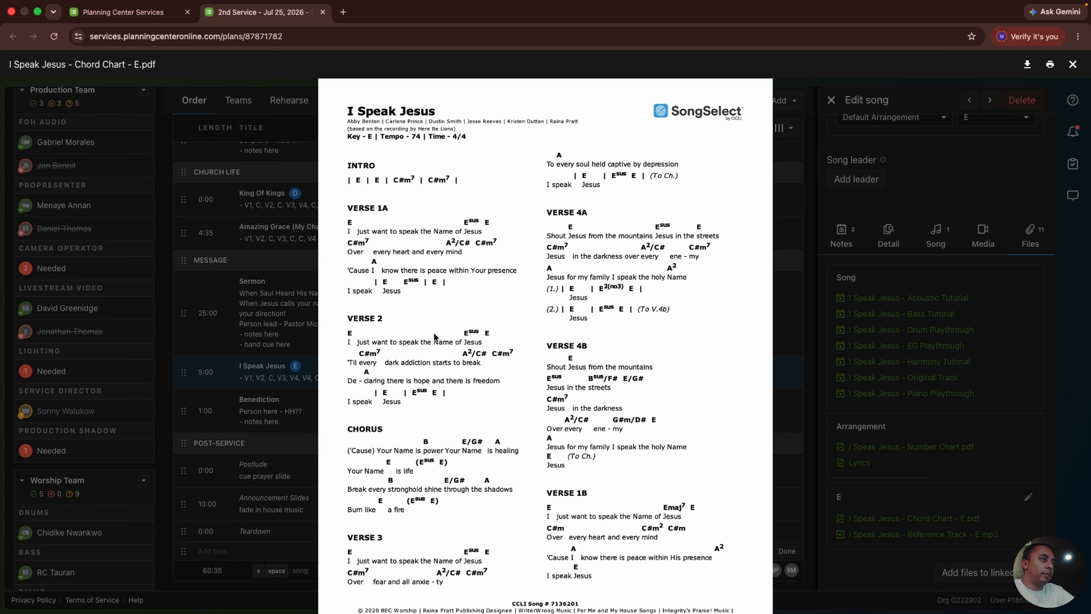
{"action": "scroll", "coordinate": [435, 337], "scroll_direction": "down", "scroll_amount": 3}
{"action": "scroll", "coordinate": [435, 337], "scroll_direction": "down", "scroll_amount": 5}
{"action": "scroll", "coordinate": [434, 337], "scroll_direction": "up", "scroll_amount": 3}
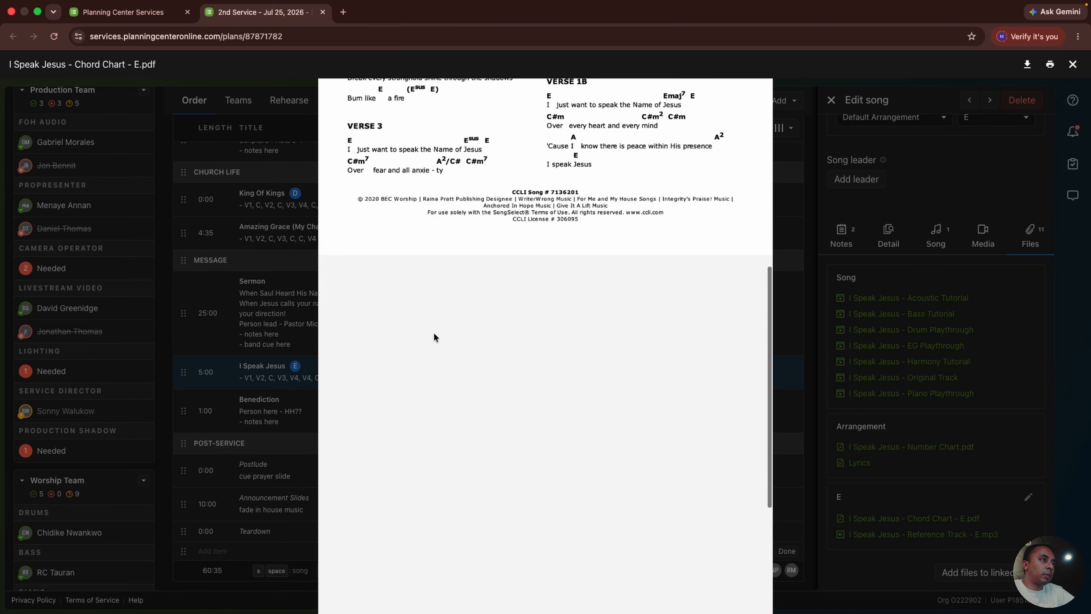
{"action": "scroll", "coordinate": [434, 338], "scroll_direction": "up", "scroll_amount": 8}
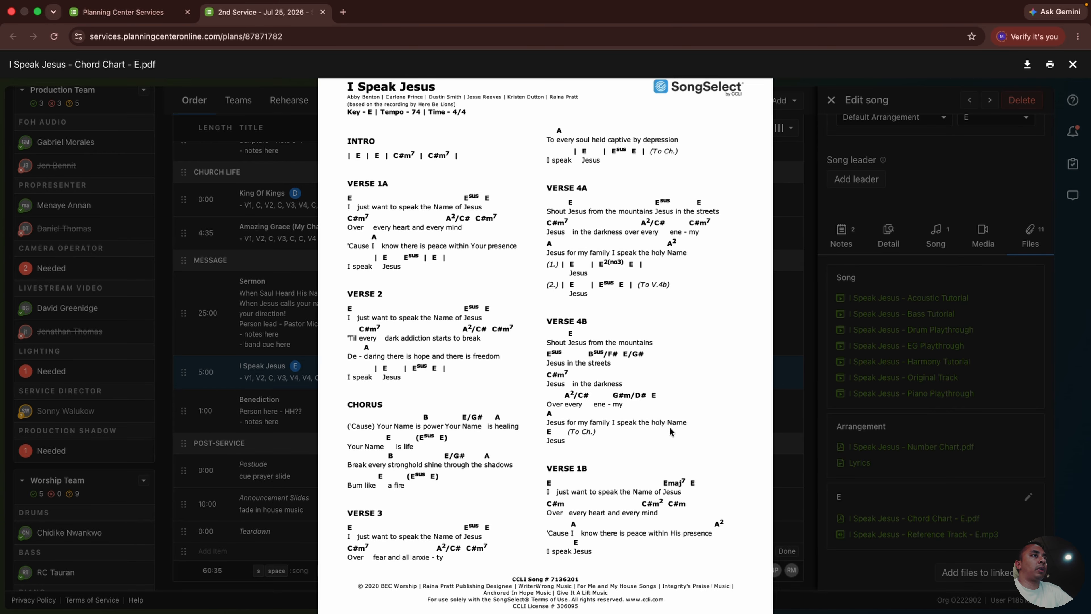
{"action": "scroll", "coordinate": [670, 428], "scroll_direction": "up", "scroll_amount": 1}
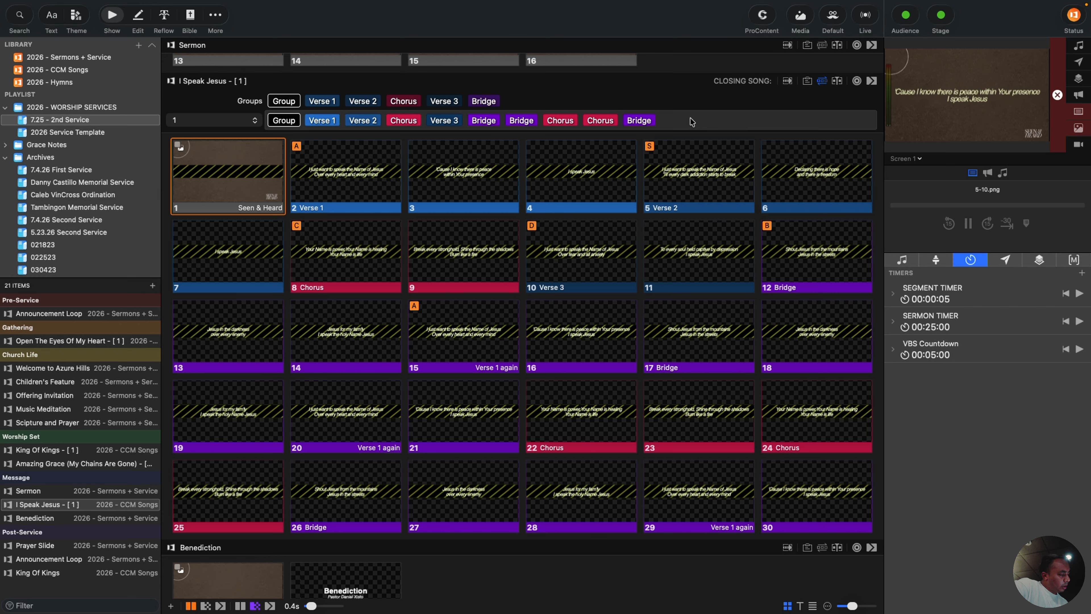
{"action": "key", "text": "super+Tab"}
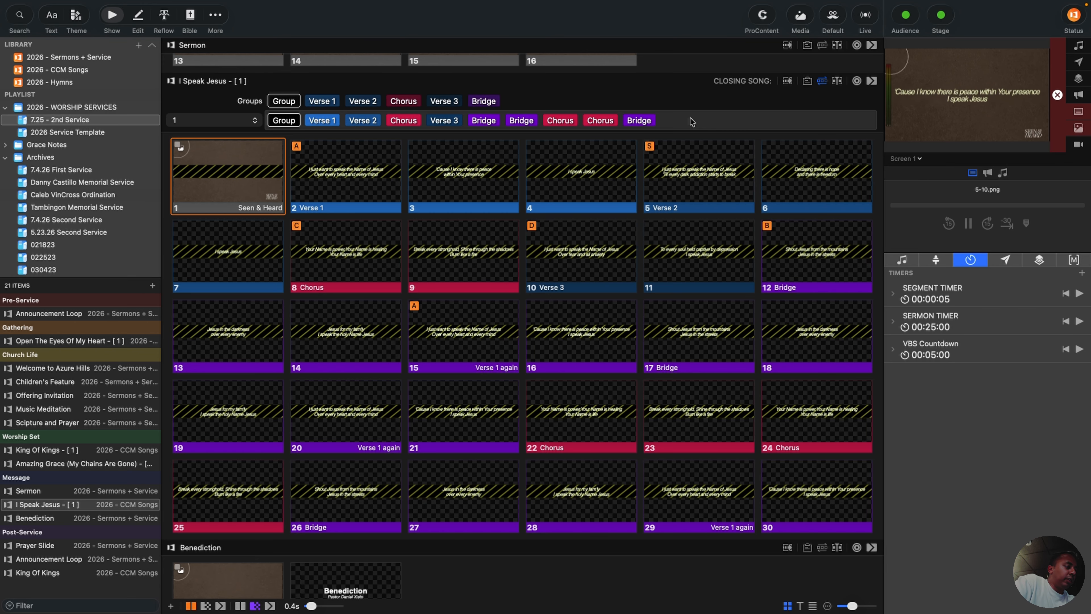
Replace the final Bridge in arrangement 1 of I Speak Jesus with a Verse 1 group after the last Chorus.
{"action": "left_click", "coordinate": [649, 121]}
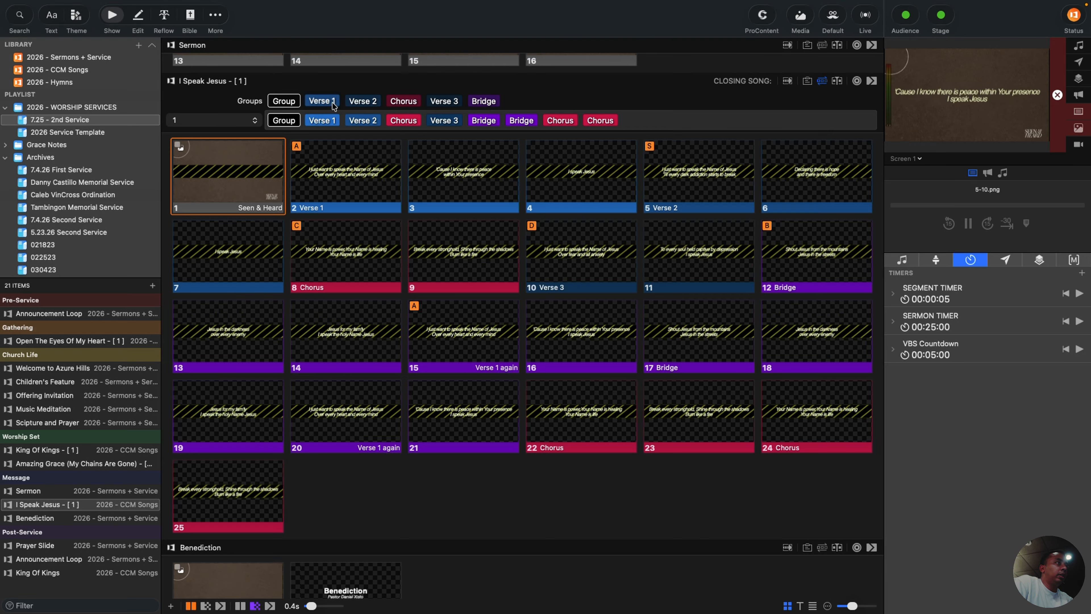
{"action": "left_click_drag", "start_coordinate": [322, 100], "coordinate": [695, 112]}
Switch to Planning Center and correct the last section in the I Speak Jesus description to V1.
{"action": "key", "text": "ctrl+Left"}
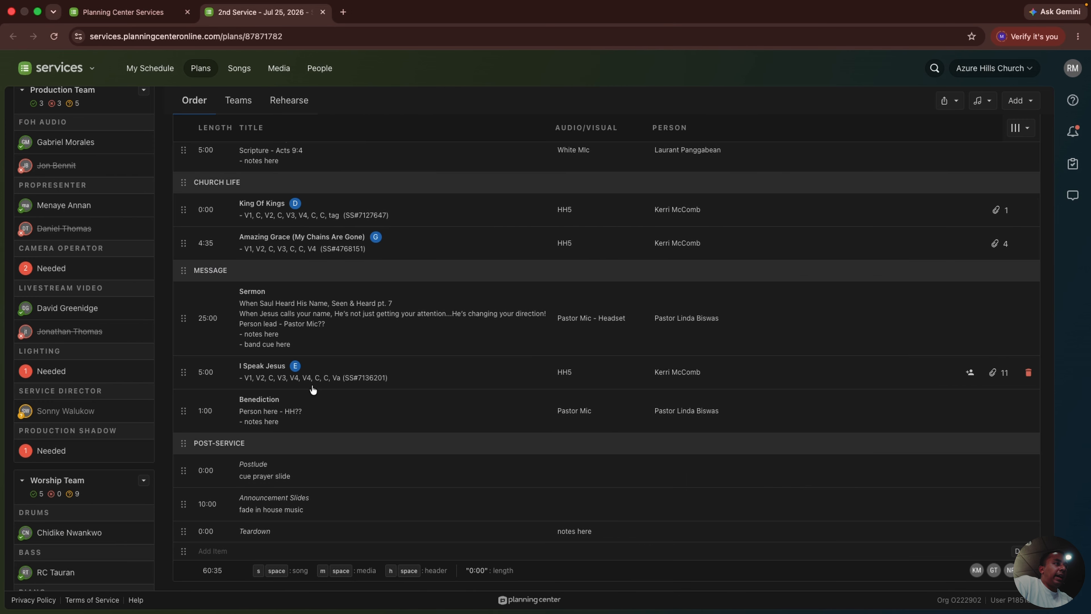
{"action": "left_click", "coordinate": [330, 380]}
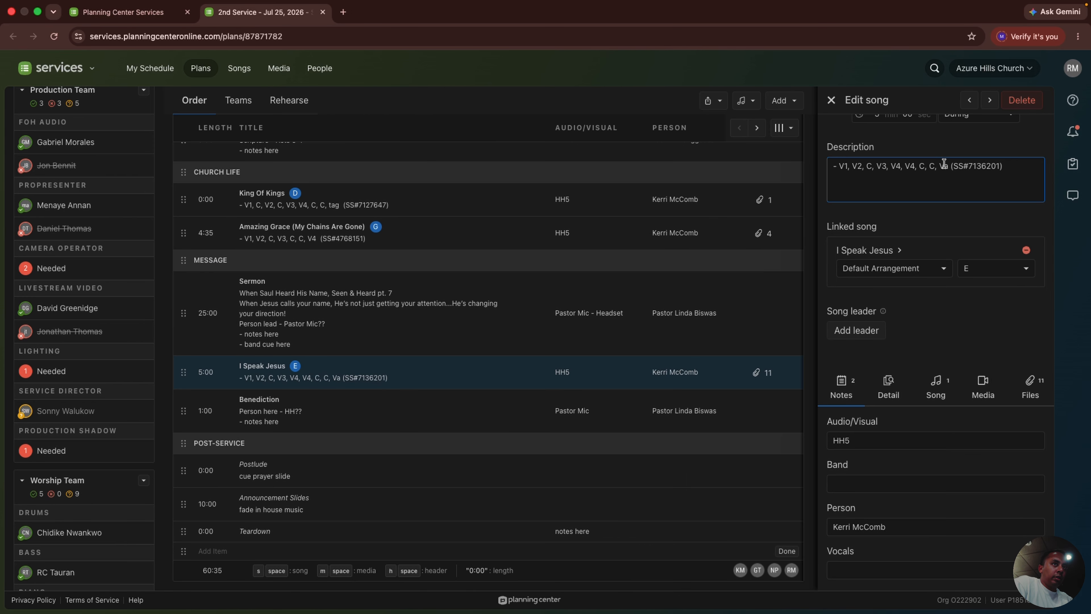
{"action": "key", "text": "BackSpace"}
{"action": "type", "text": "1"}
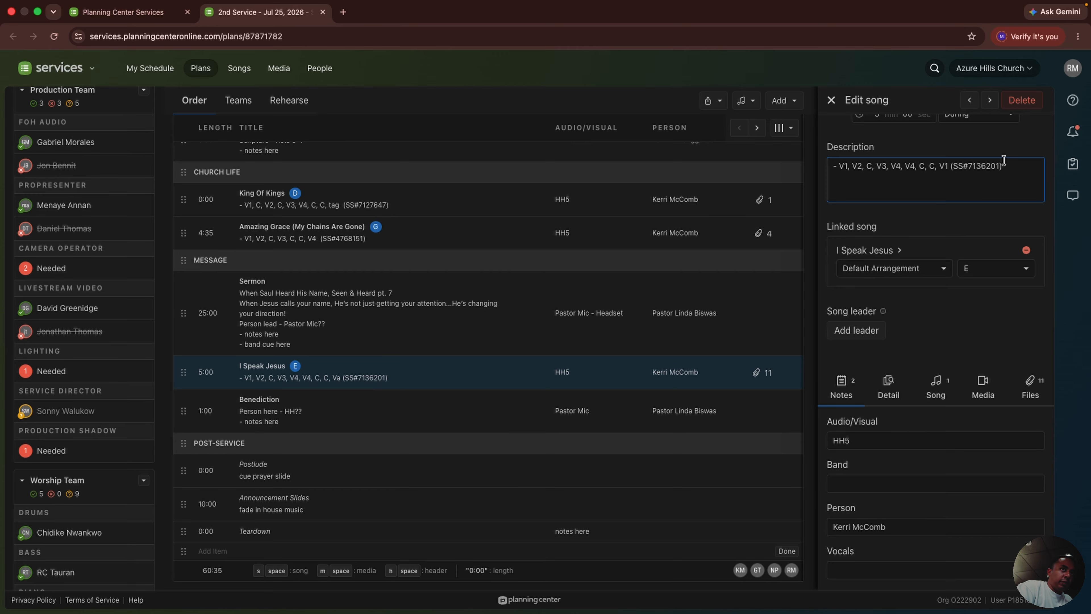
Return to ProPresenter, check arrangement 1 of I Speak Jesus against the Planning Center order, and hide the song's arrangement editor.
{"action": "key", "text": "ctrl+Right"}
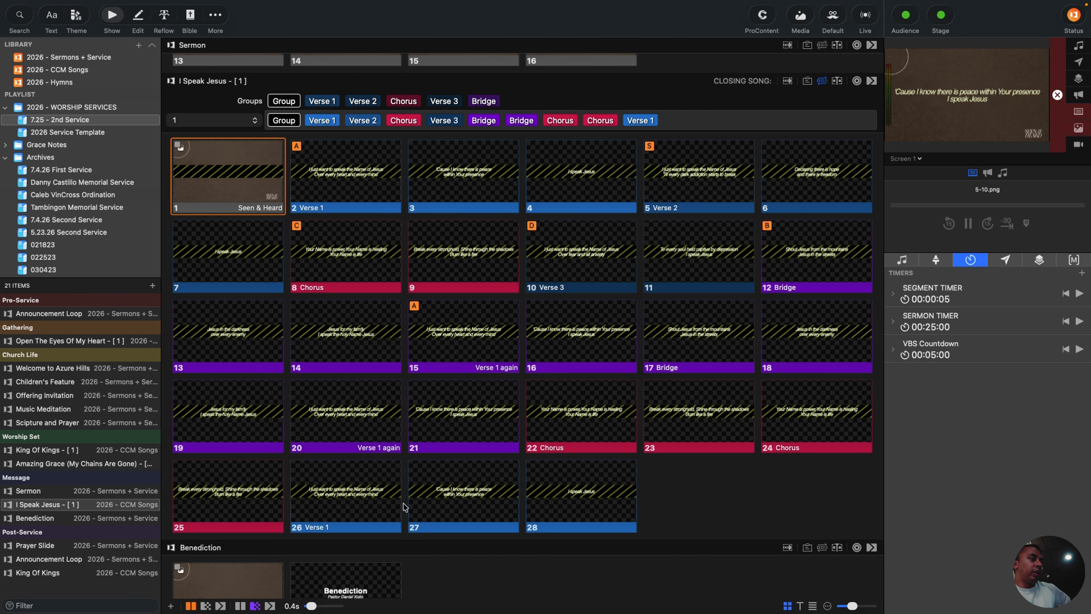
{"action": "key", "text": "Right"}
{"action": "key", "text": "ctrl+Left"}
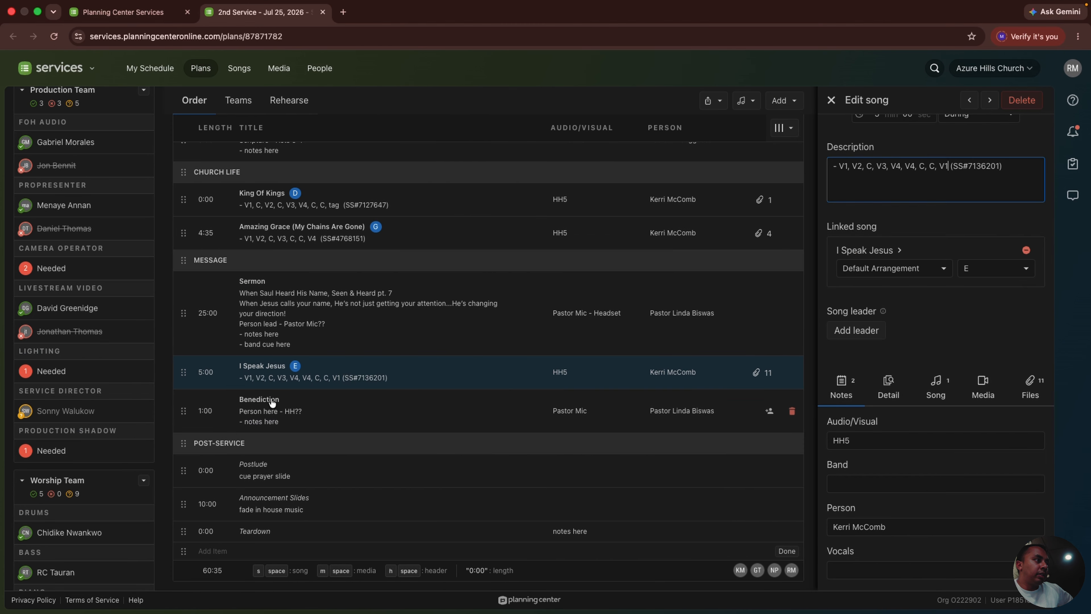
{"action": "key", "text": "ctrl+Right"}
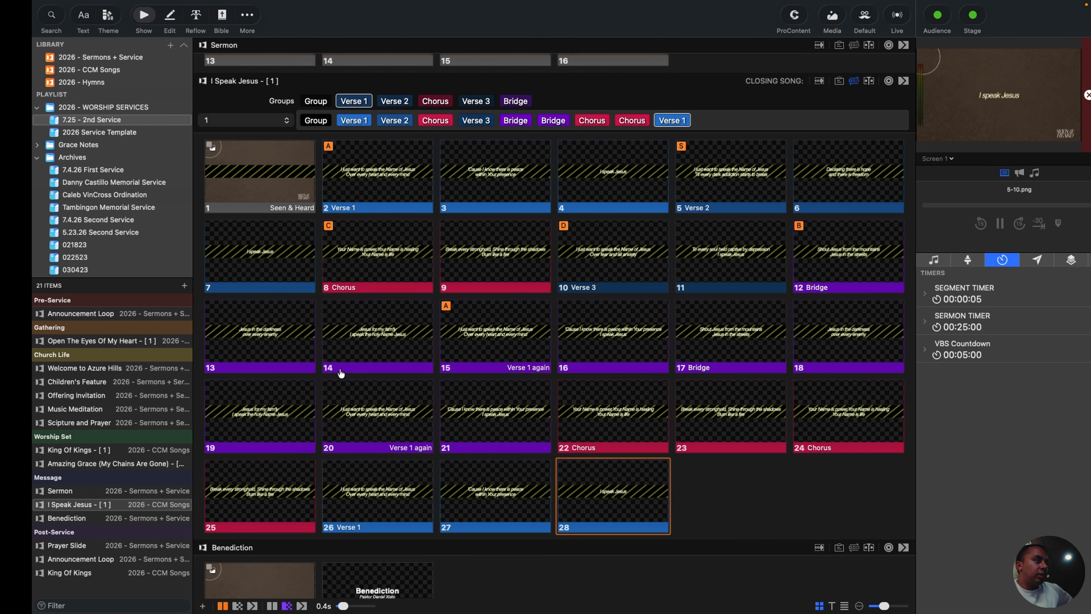
{"action": "key", "text": "ctrl+Left"}
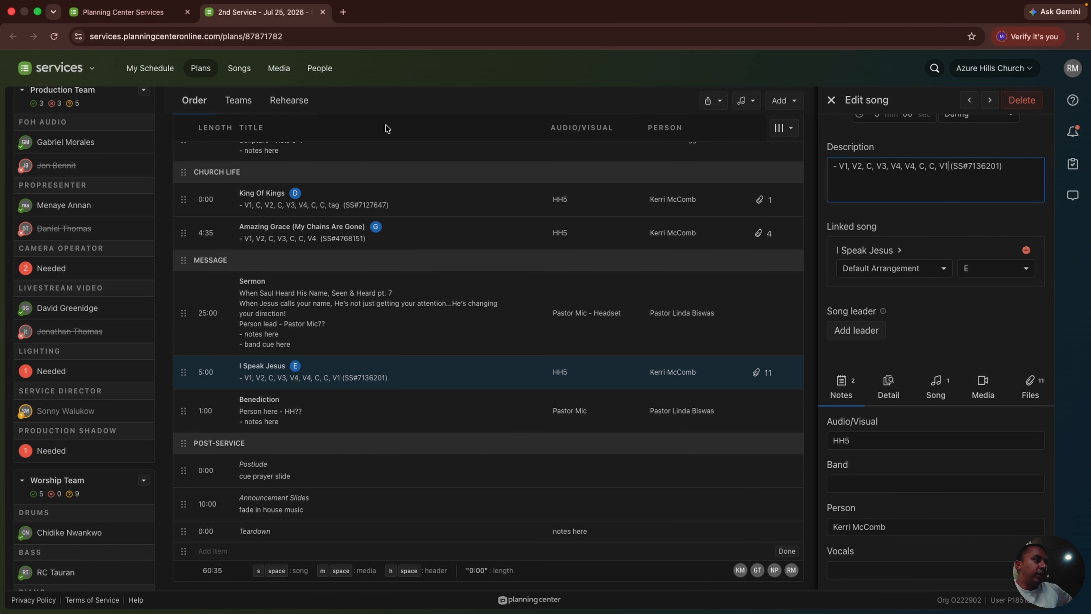
{"action": "key", "text": "ctrl+Right"}
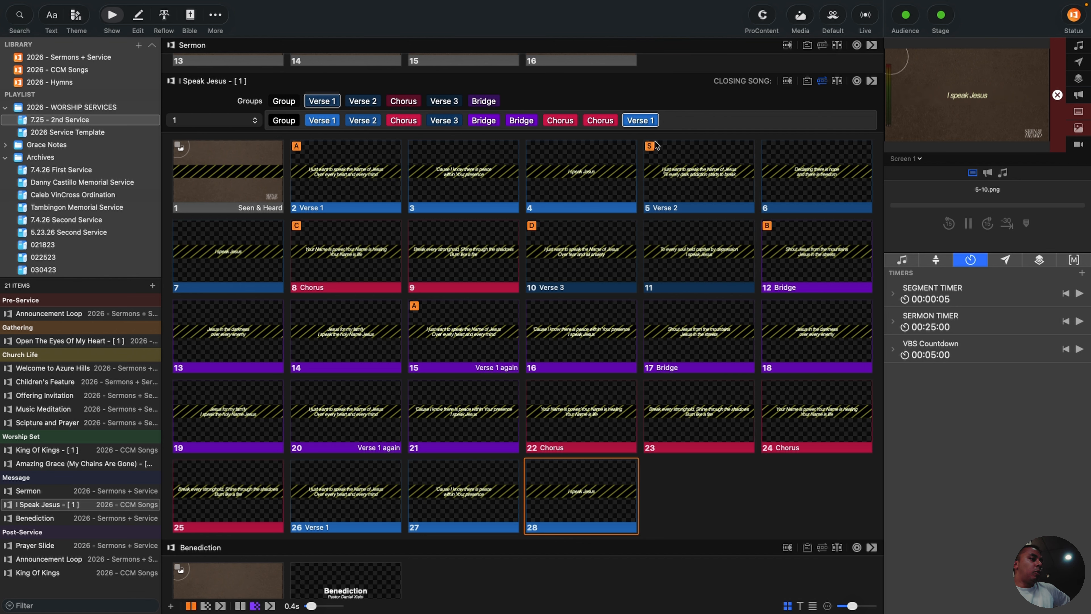
{"action": "left_click", "coordinate": [821, 82]}
{"action": "scroll", "coordinate": [64, 466], "scroll_direction": "down", "scroll_amount": 1}
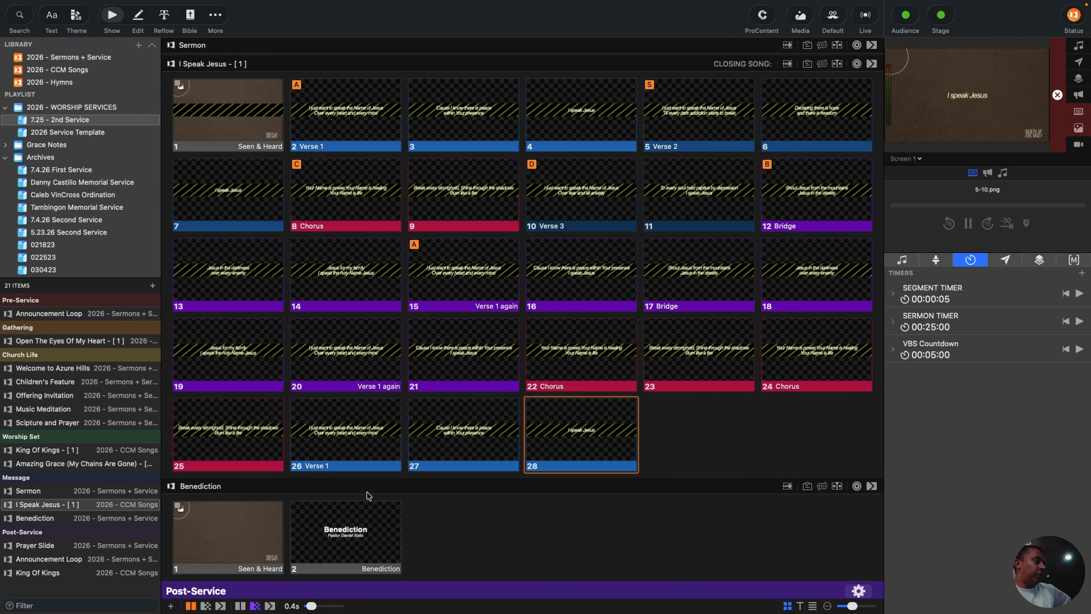